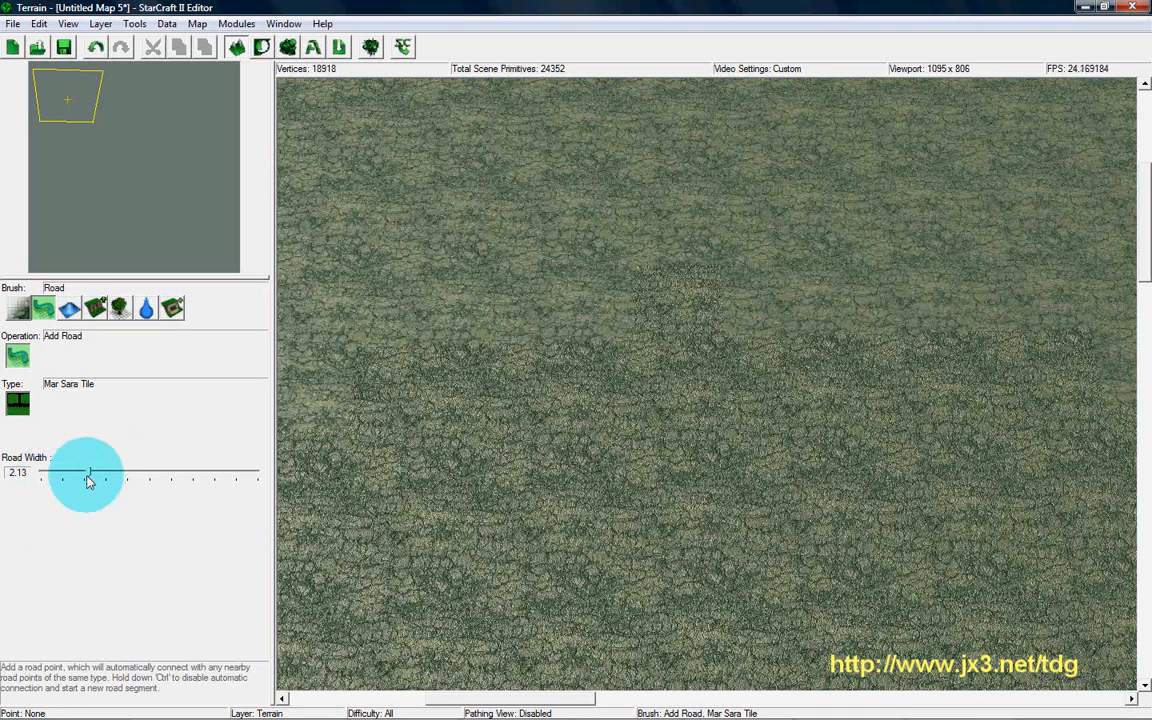
Step: Set the road width to 2.40, lay a straight diagonal Mar Sara Tile road, and undo the extra middle point
drag(88, 481, 97, 511)
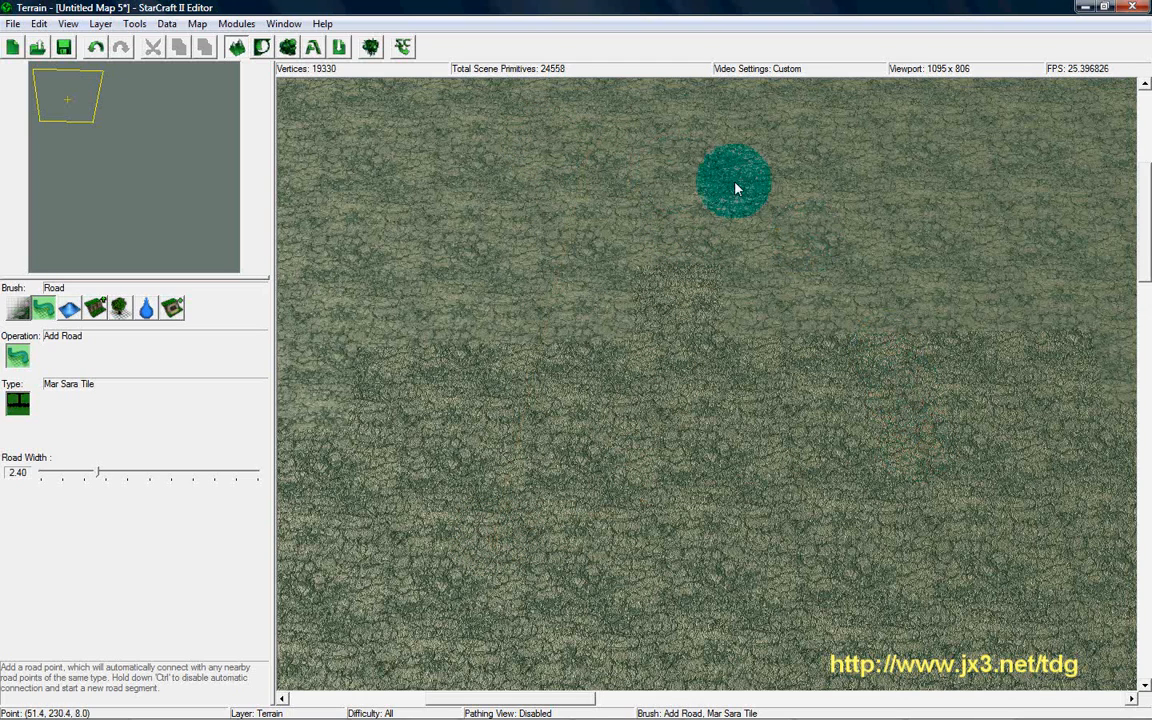
click(860, 185)
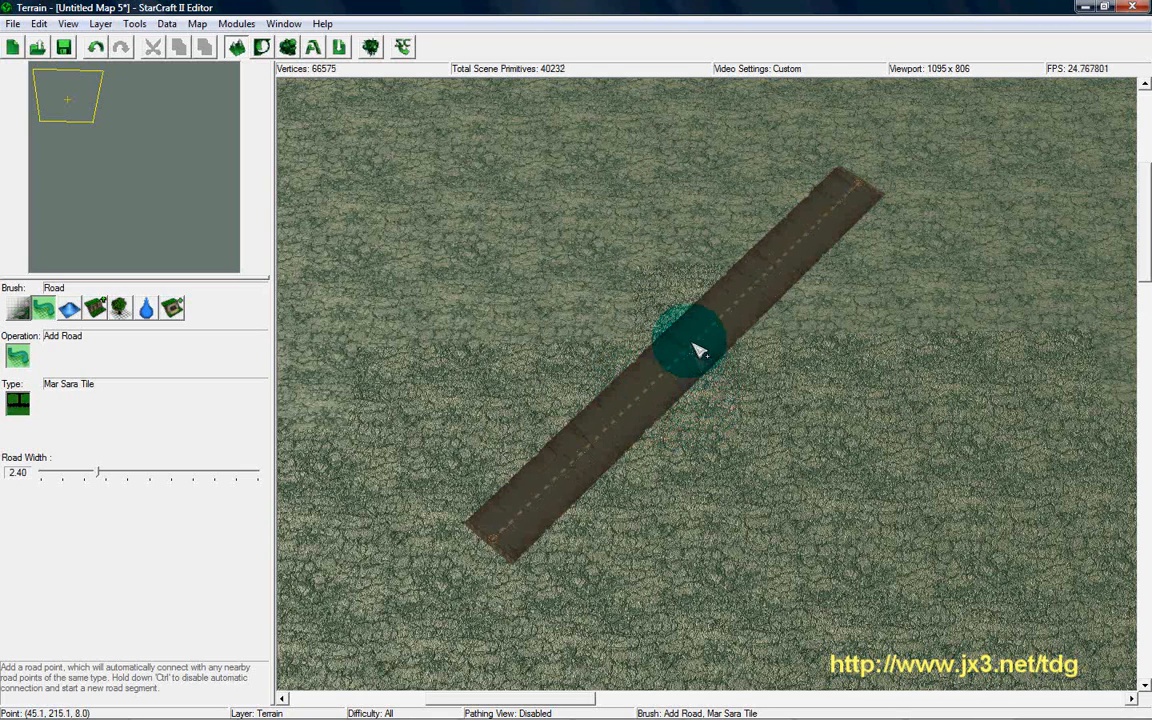
key(ctrl+z)
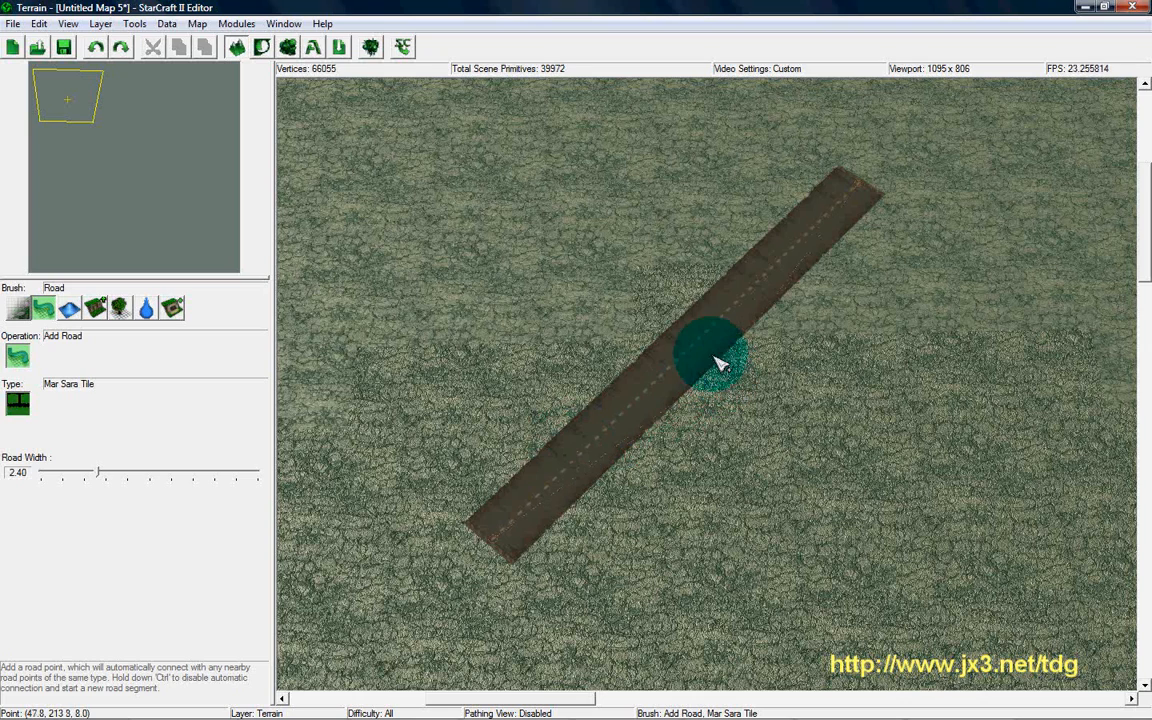
Step: Bend the diagonal road into a winding path with four intermediate points, and lay a separate short, nearly vertical road to its west
click(660, 333)
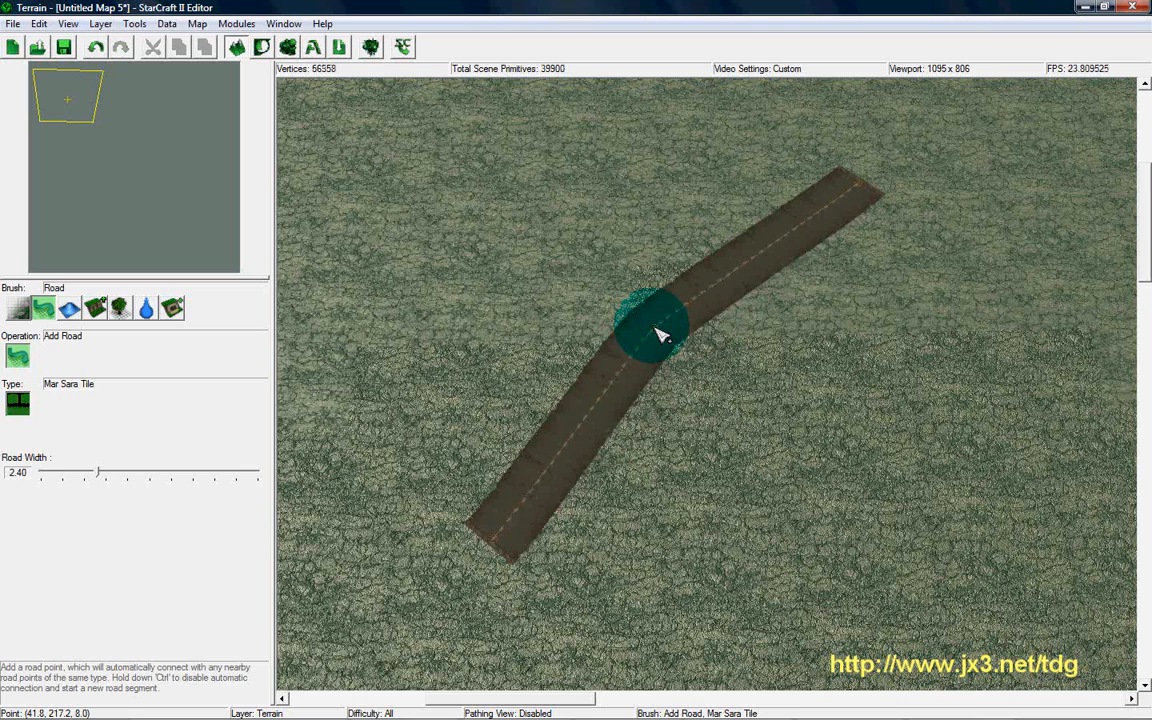
click(800, 300)
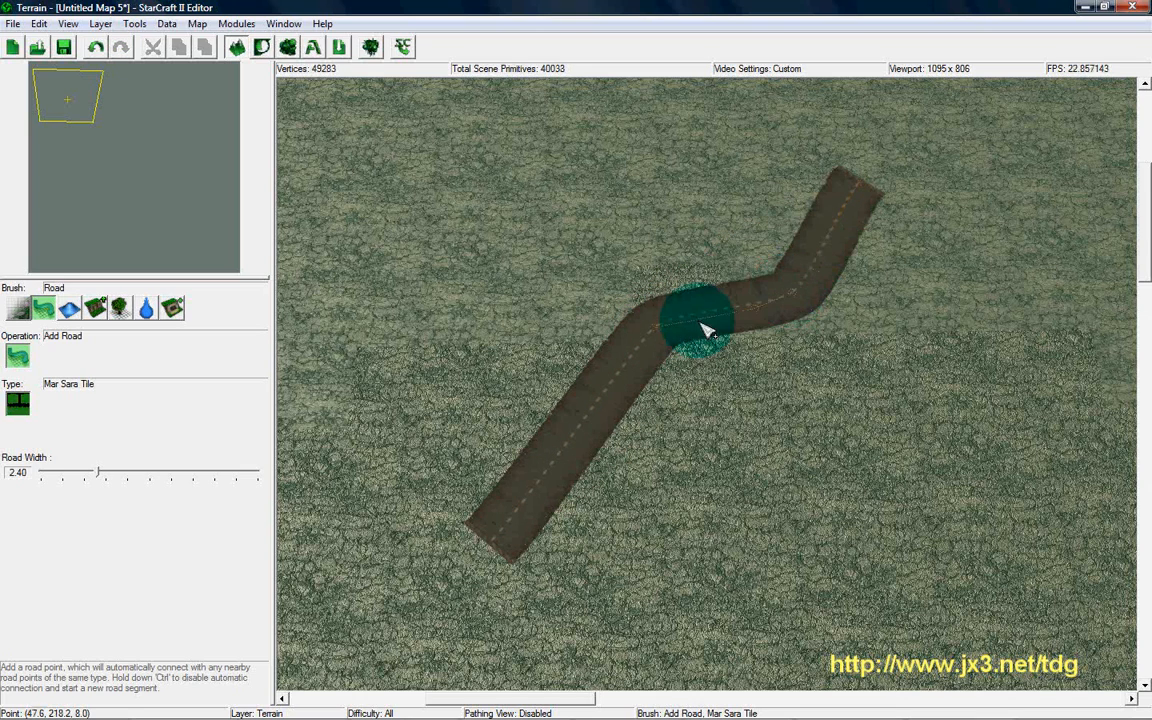
click(513, 436)
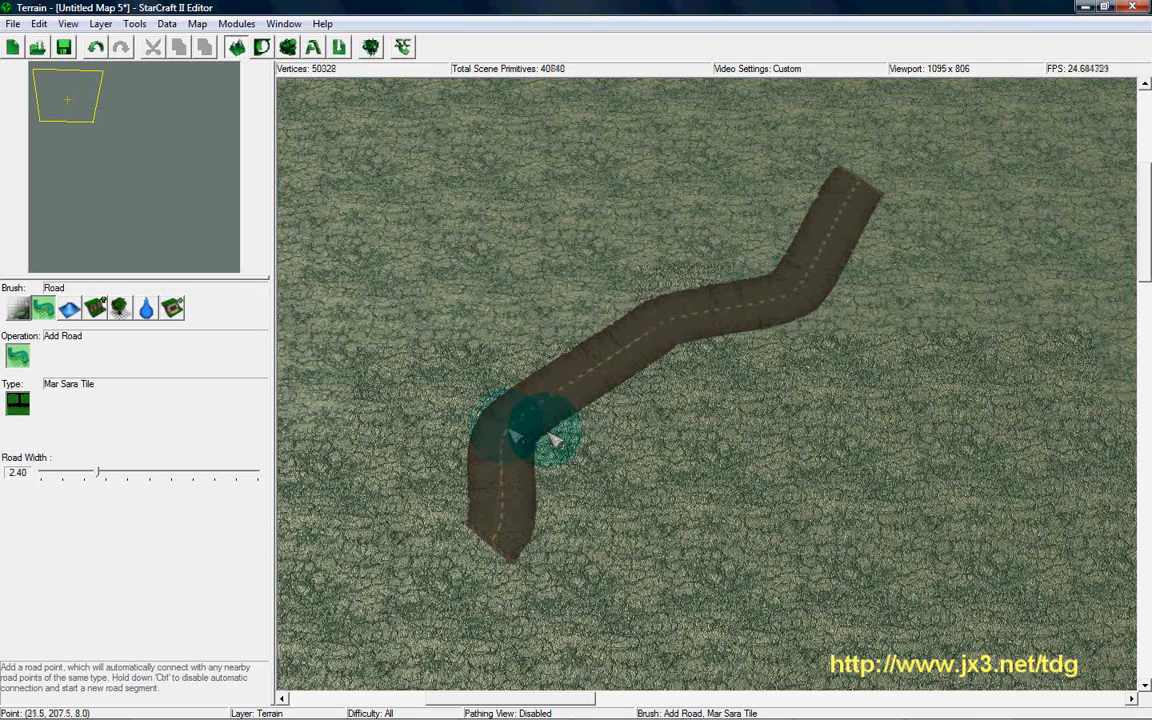
click(641, 424)
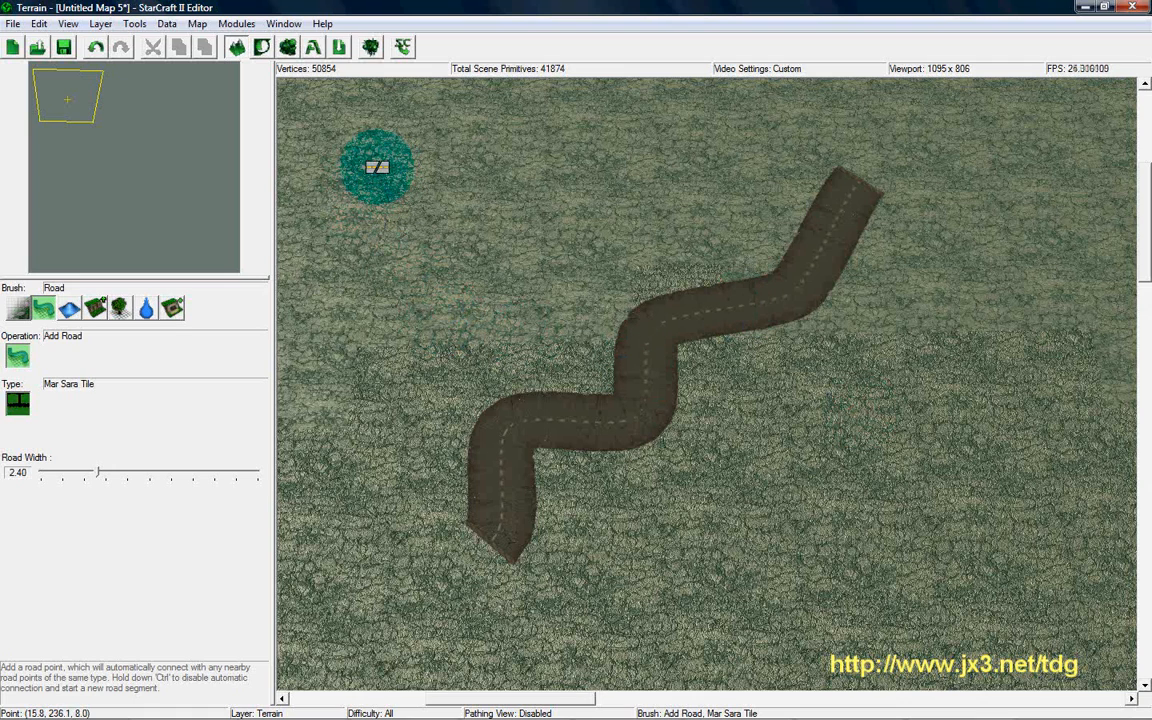
click(337, 147)
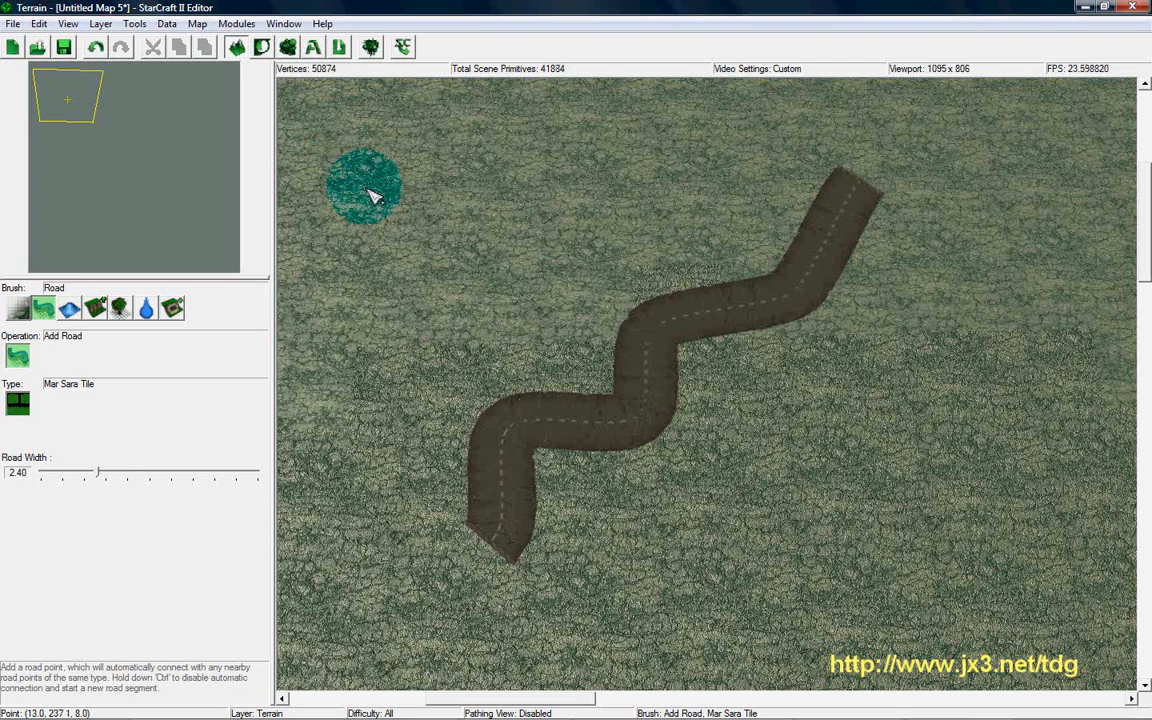
click(357, 378)
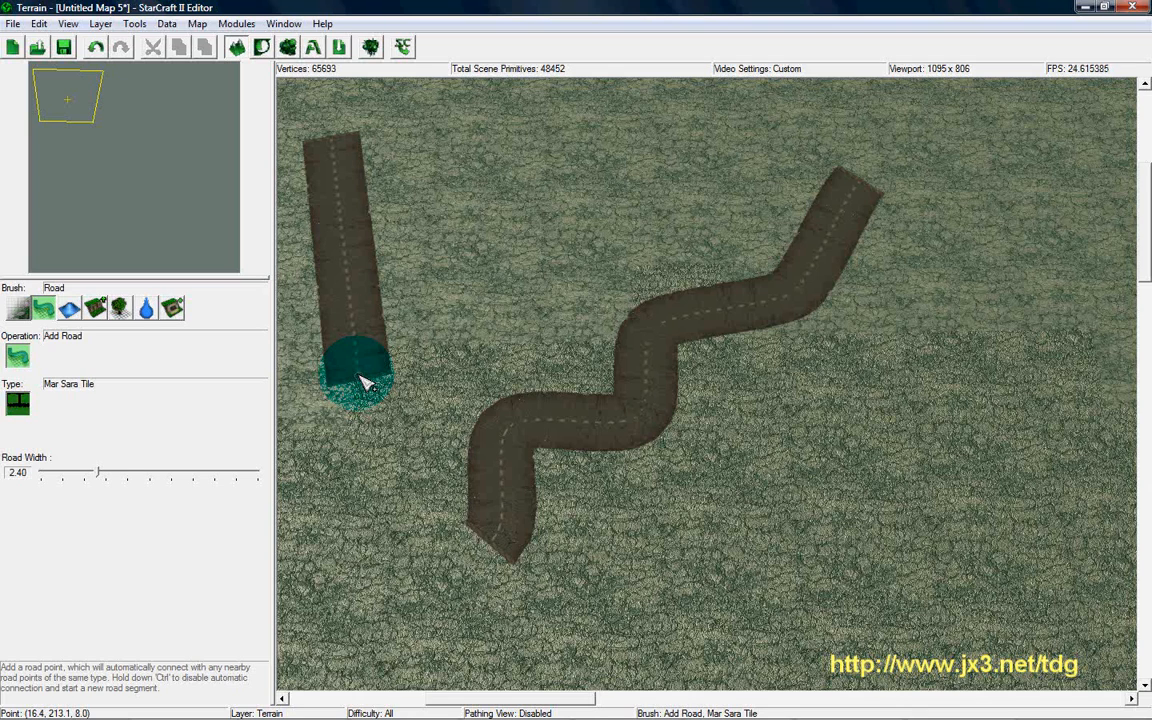
Step: Raise a steep, square-based hill in the middle of the flat terrain with the Height brush
click(69, 310)
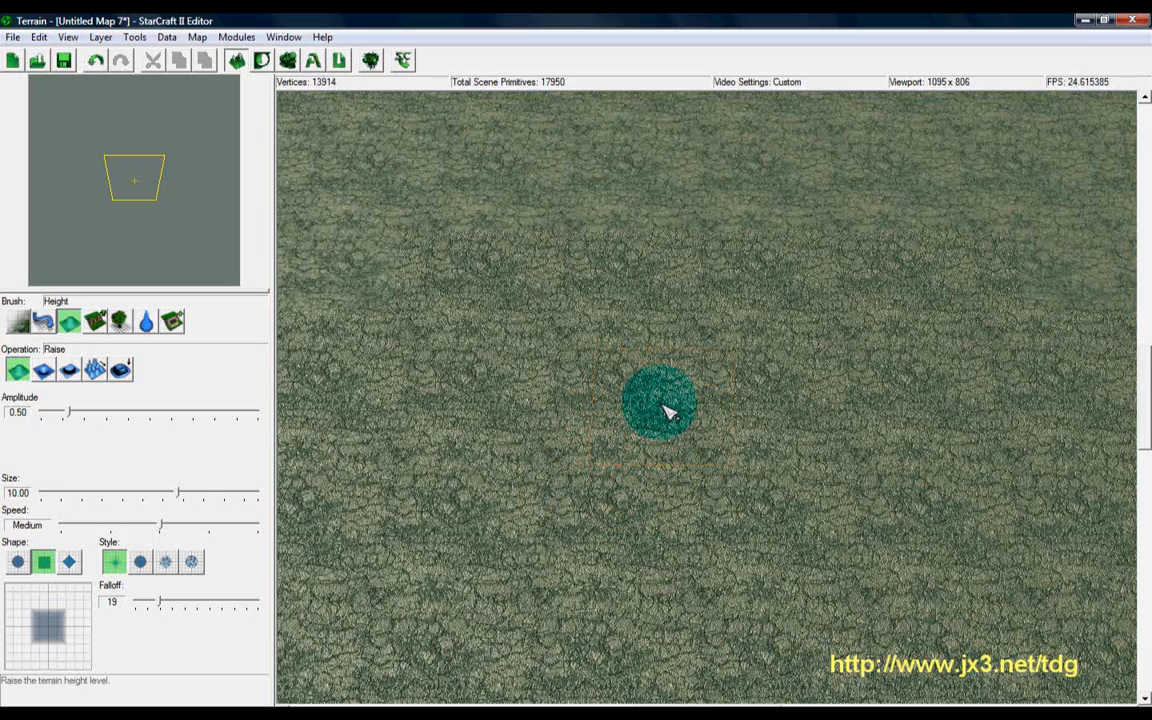
ctrl+right_drag(720, 432, 730, 188)
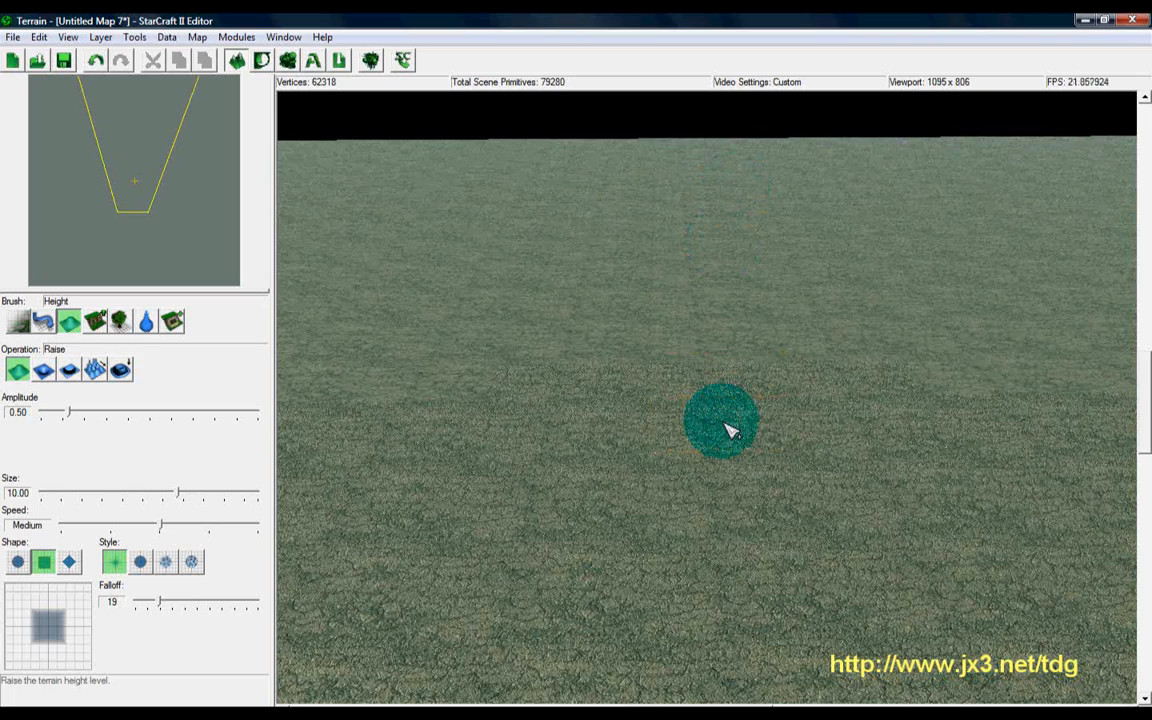
drag(730, 430, 730, 430)
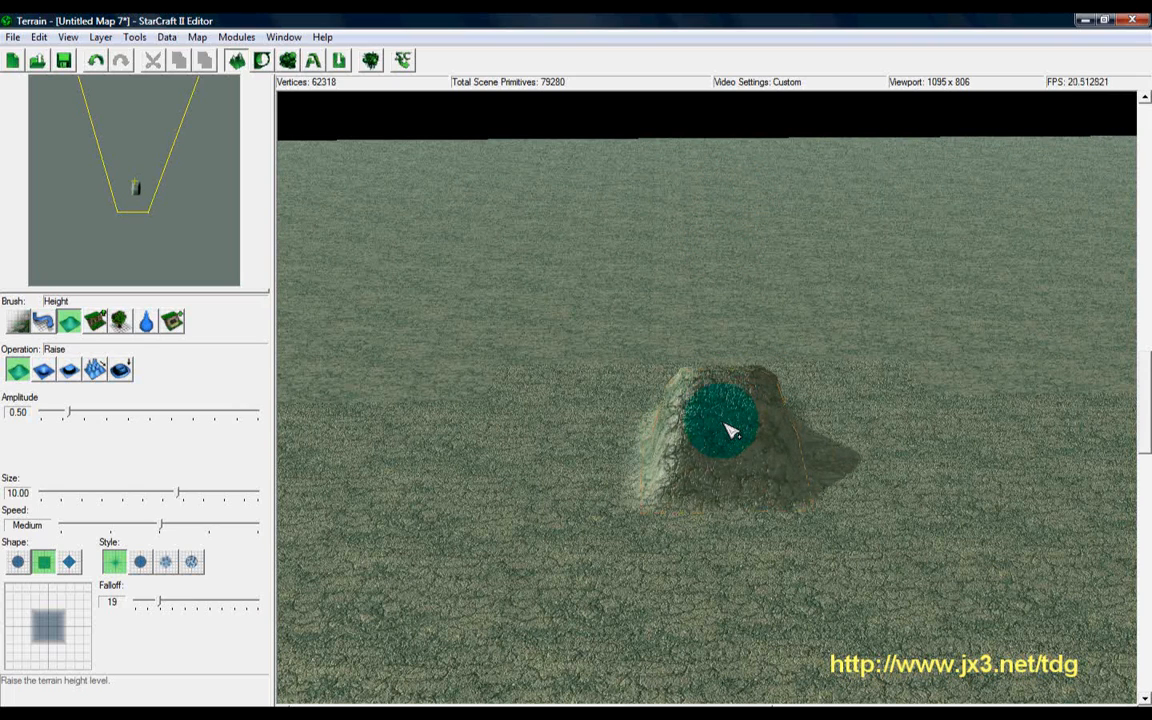
Step: Lower the ground around the hill with several strokes to carve a U-shaped trench on both sides and in front
mouse_move(822, 431)
ctrl+right_down()
mouse_move(447, 389)
mouse_move(360, 463)
mouse_move(576, 530)
mouse_move(949, 465)
mouse_move(1006, 401)
mouse_move(951, 388)
mouse_move(489, 404)
ctrl+right_up()
click(43, 371)
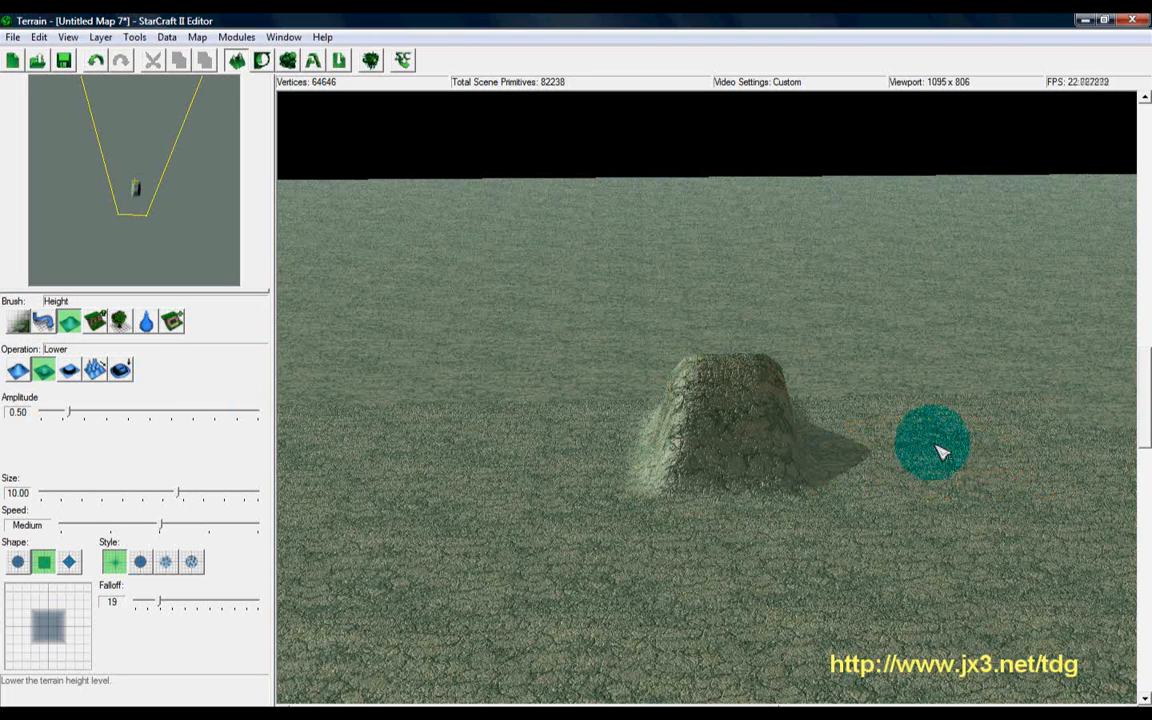
click(720, 371)
mouse_move(719, 369)
mouse_down()
mouse_move(822, 390)
mouse_move(926, 478)
mouse_move(907, 393)
mouse_move(941, 532)
mouse_move(885, 597)
mouse_move(640, 591)
mouse_move(532, 563)
mouse_move(481, 406)
mouse_move(512, 378)
mouse_move(530, 548)
mouse_move(738, 612)
mouse_move(877, 599)
mouse_move(940, 458)
mouse_move(905, 370)
mouse_up()
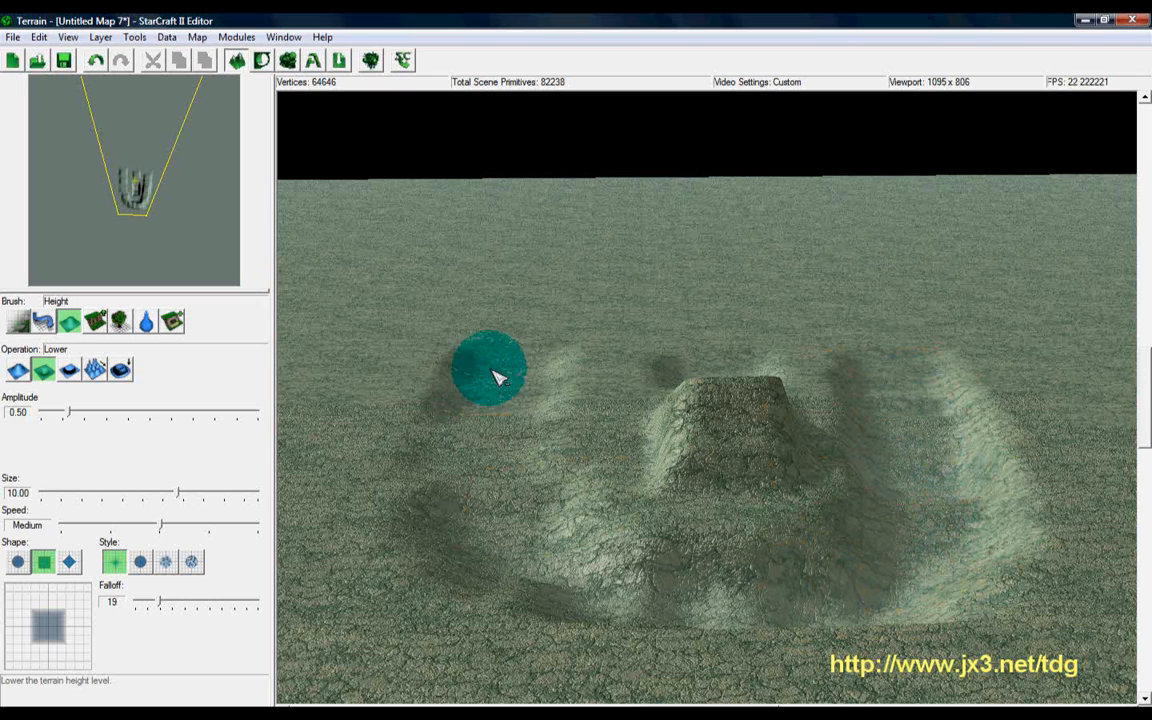
mouse_move(509, 388)
mouse_down()
mouse_move(537, 532)
mouse_move(604, 571)
mouse_move(753, 604)
mouse_move(925, 541)
mouse_move(903, 365)
mouse_up()
mouse_move(495, 516)
mouse_down()
mouse_move(509, 362)
mouse_move(522, 540)
mouse_move(540, 566)
mouse_move(612, 604)
mouse_move(777, 588)
mouse_up()
Step: Level one arm of the trench beside the hill into flat-bottomed sections with the Uniform height operation
ctrl+right_drag(772, 580, 256, 596)
ctrl+right_drag(690, 468, 252, 589)
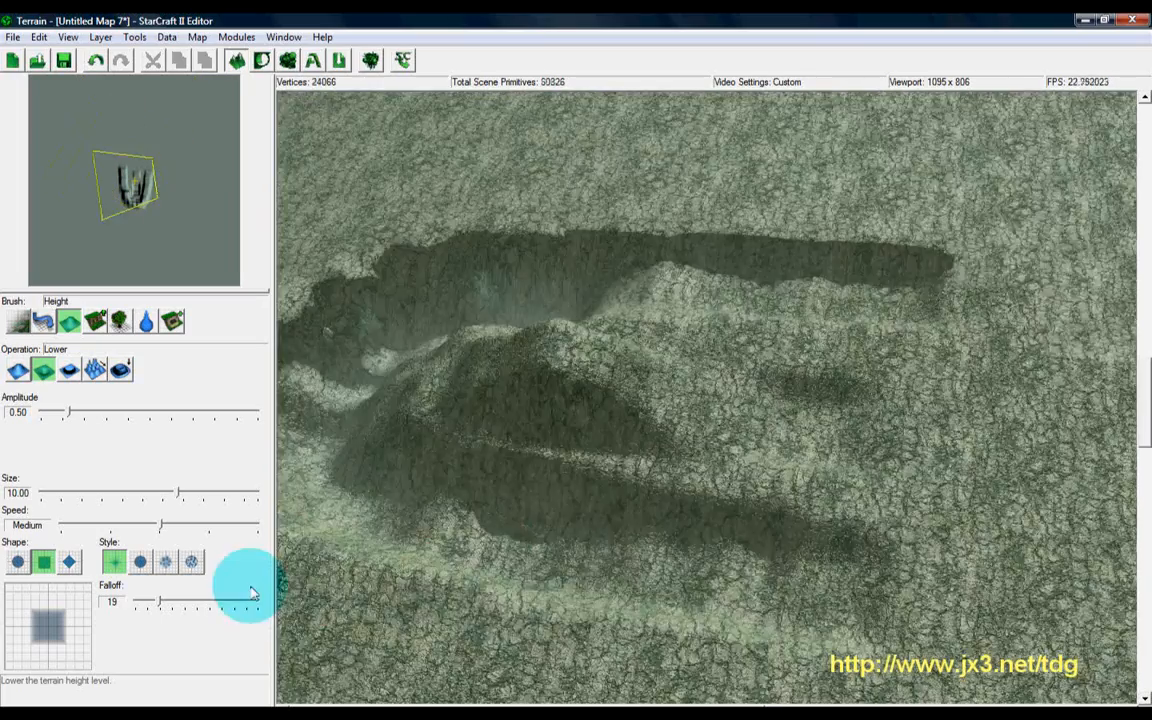
ctrl+right_drag(669, 532, 149, 489)
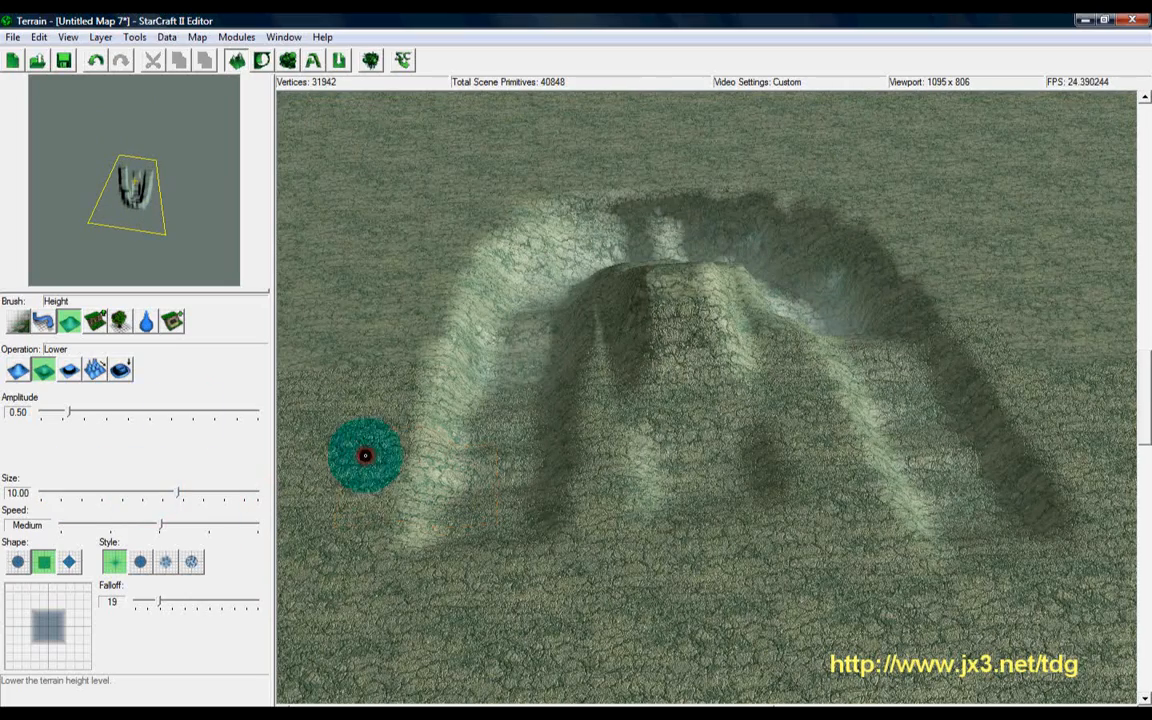
click(69, 370)
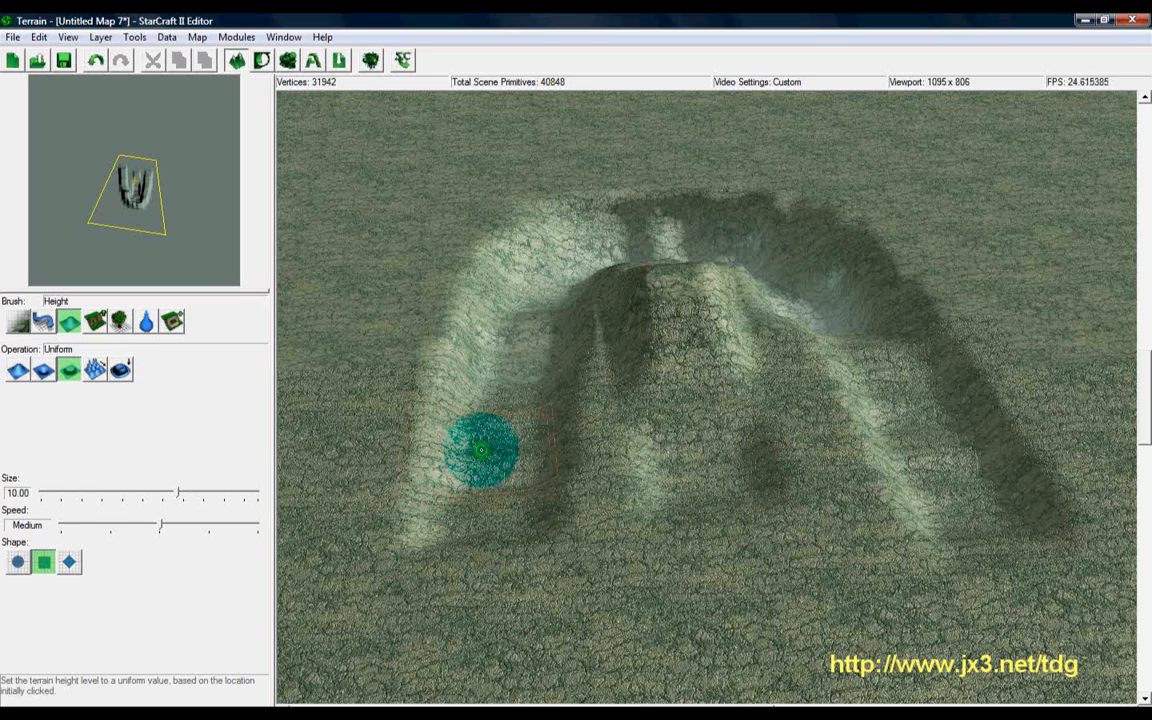
mouse_move(482, 509)
mouse_down()
mouse_move(494, 473)
mouse_move(486, 504)
mouse_move(497, 522)
mouse_up()
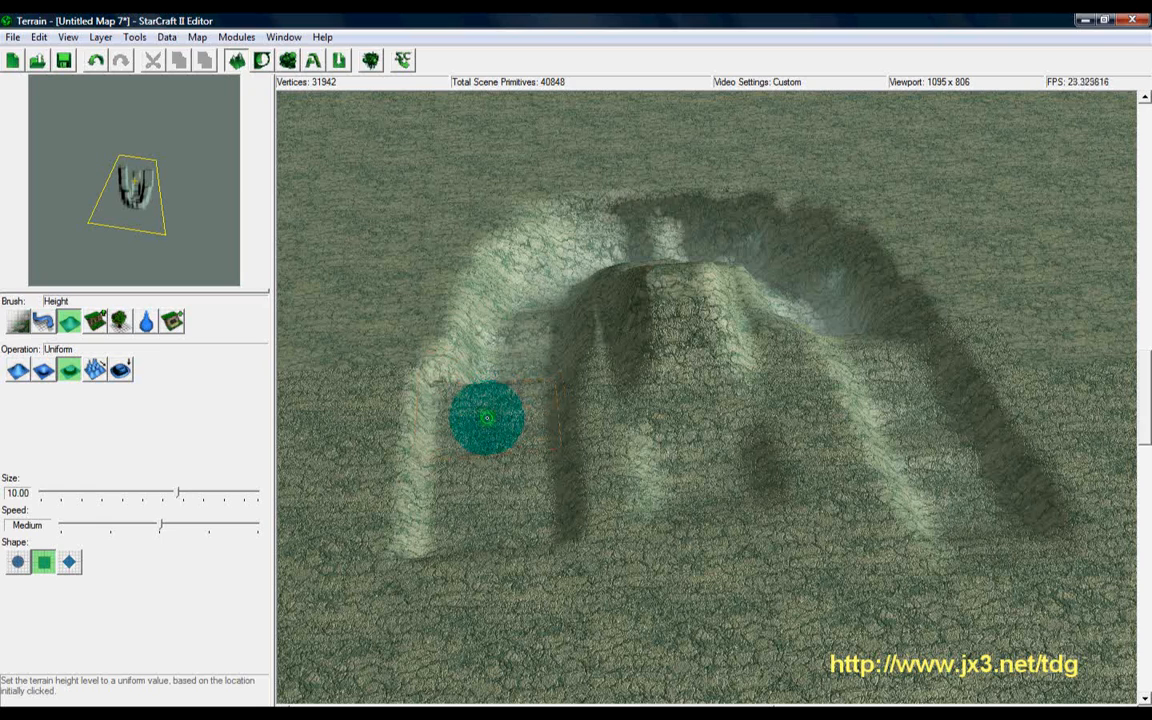
mouse_move(496, 366)
mouse_down()
mouse_move(503, 283)
mouse_move(471, 445)
mouse_move(481, 489)
mouse_move(472, 527)
mouse_move(525, 427)
mouse_move(478, 450)
mouse_up()
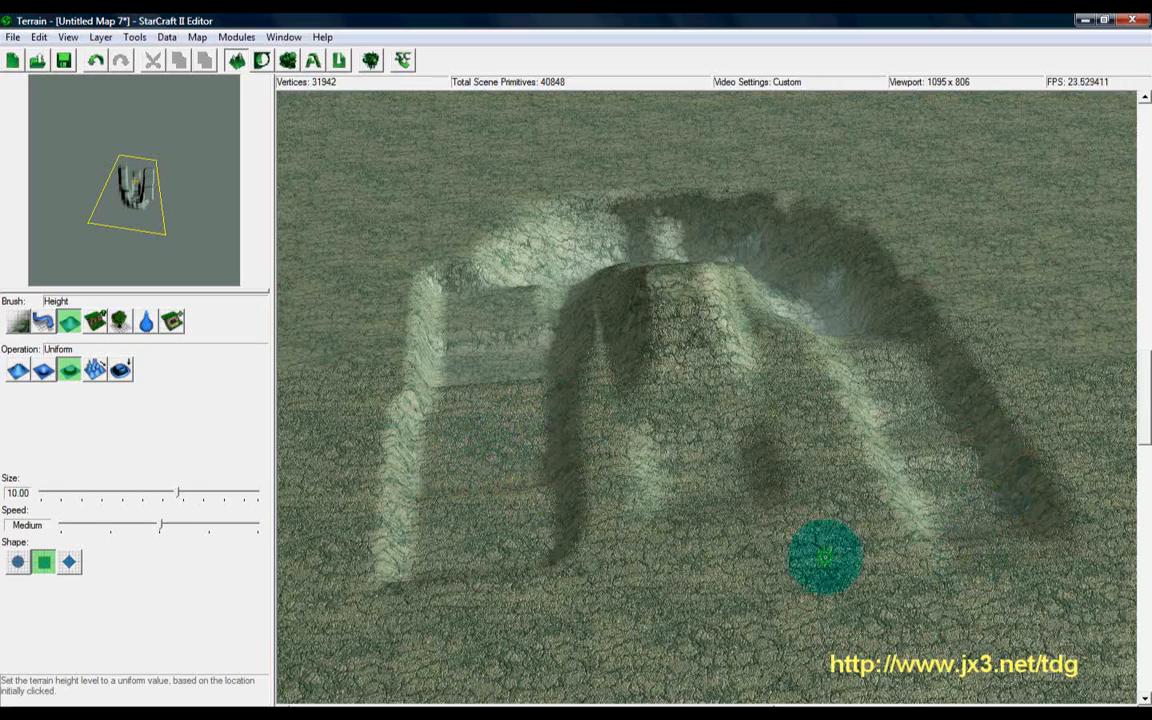
Step: Flatten the deep trench corner on the hill's other side to a uniform height and extend it outward as a rectangular pit
ctrl+right_drag(866, 301, 428, 421)
right_drag(898, 365, 679, 386)
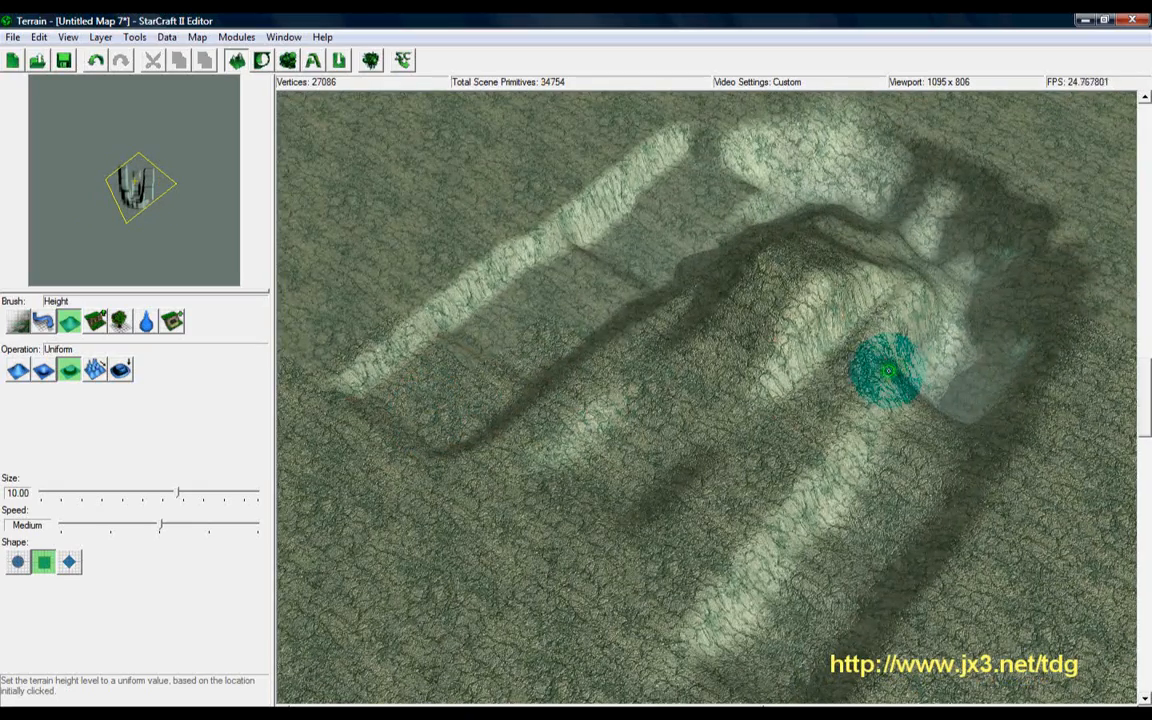
mouse_move(700, 450)
mouse_down()
mouse_move(689, 414)
mouse_move(717, 455)
mouse_up()
ctrl+right_drag(717, 455, 893, 508)
mouse_move(985, 595)
ctrl+right_down()
mouse_move(1054, 458)
mouse_move(884, 347)
mouse_move(1003, 357)
mouse_move(783, 467)
mouse_move(657, 430)
ctrl+right_up()
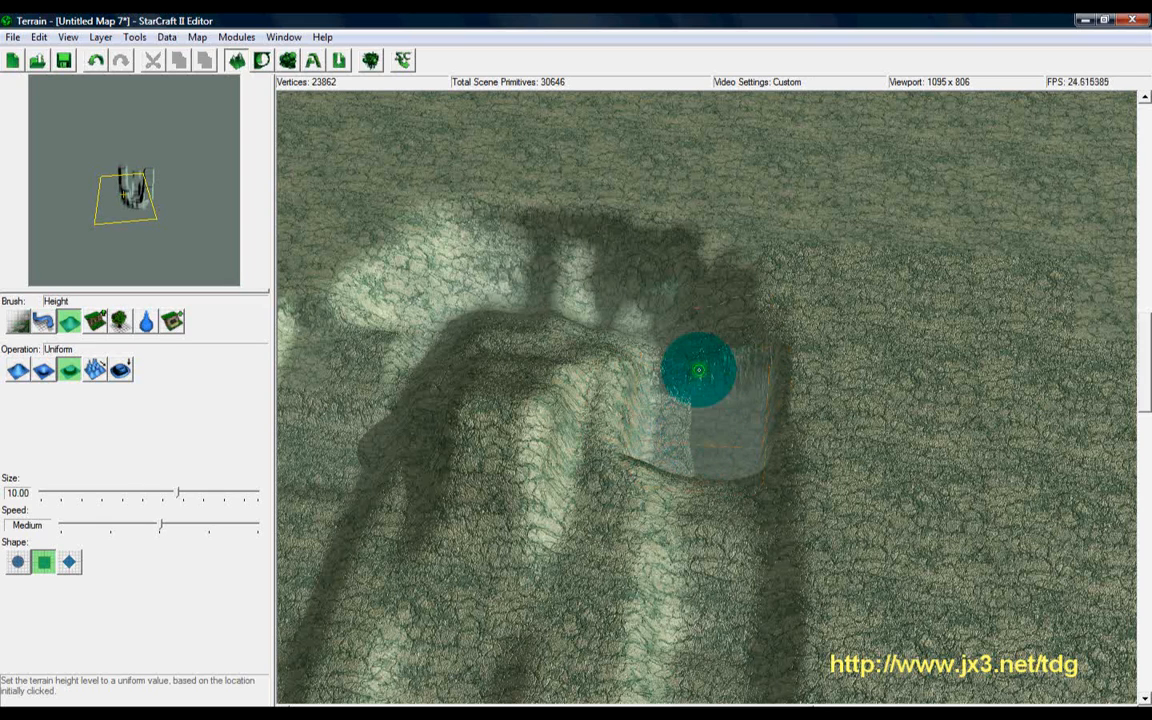
click(736, 304)
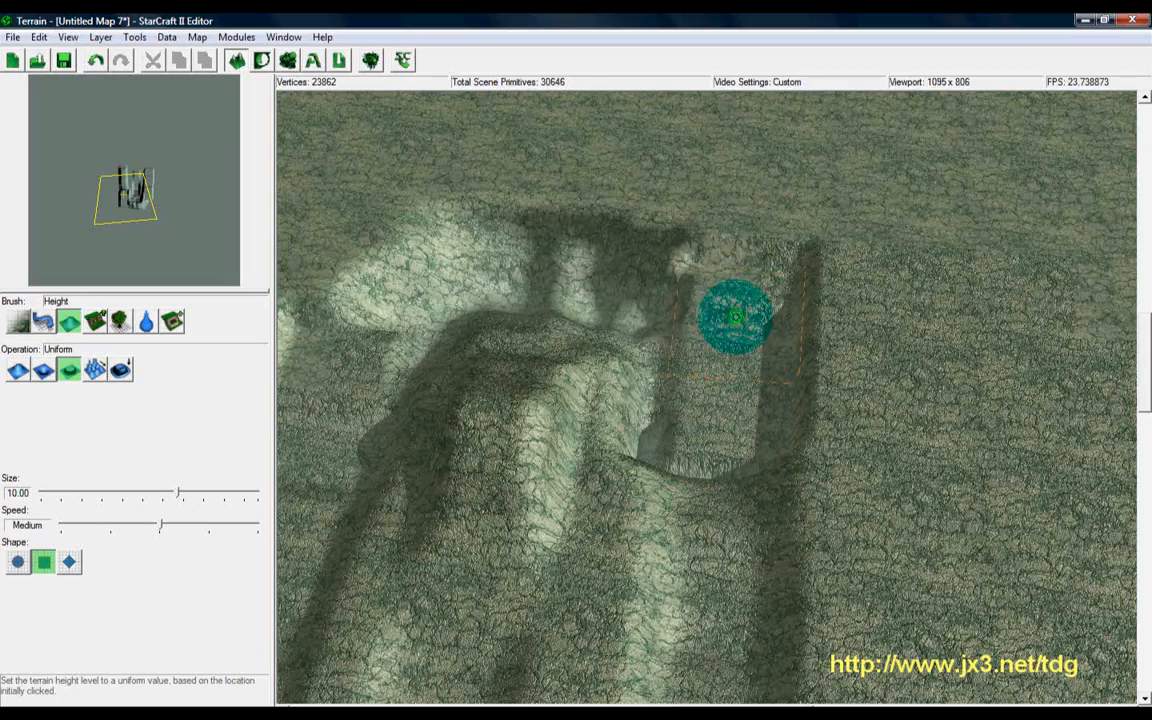
Step: Apply the Noise height operation in several strokes to roughen the flat ground just outside the rectangular pit
ctrl+right_drag(779, 437, 420, 334)
ctrl+right_drag(733, 355, 688, 404)
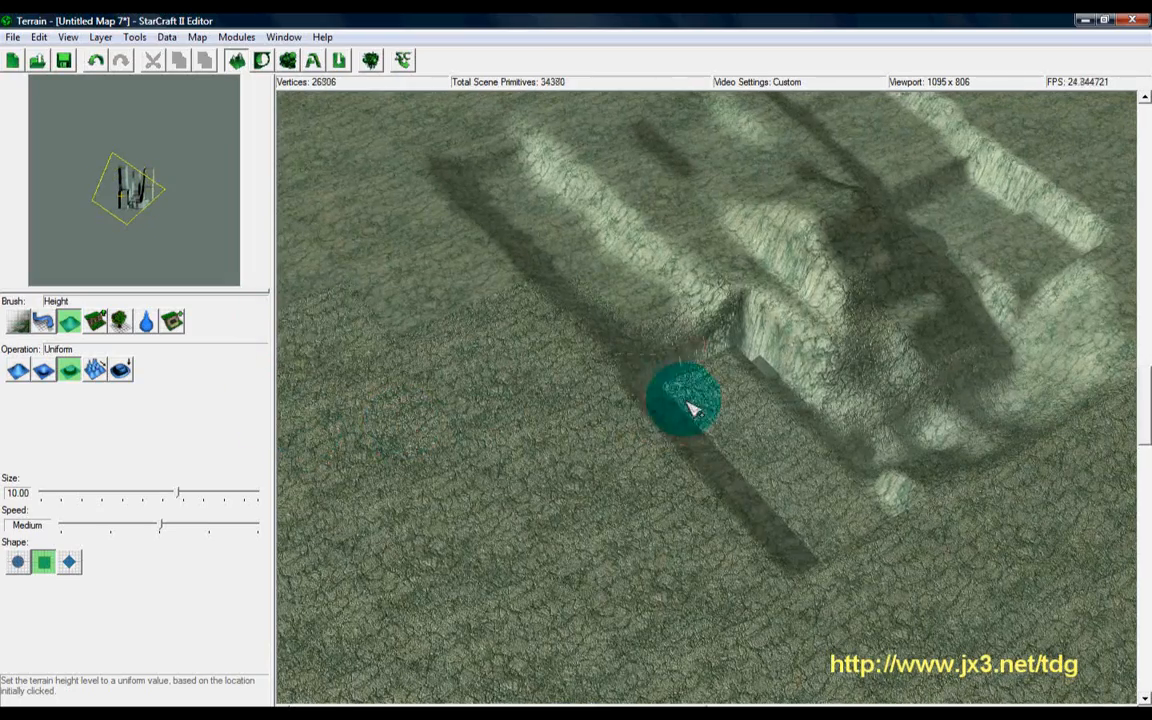
click(95, 371)
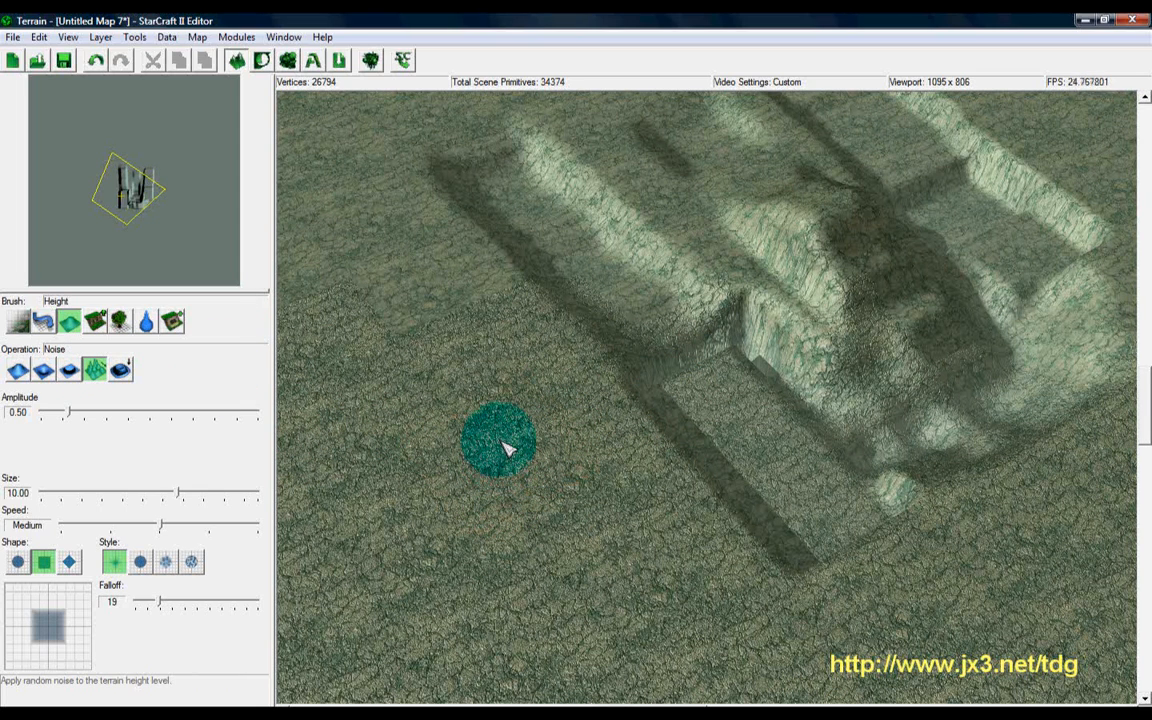
right_drag(450, 536, 630, 448)
ctrl+right_drag(740, 449, 591, 407)
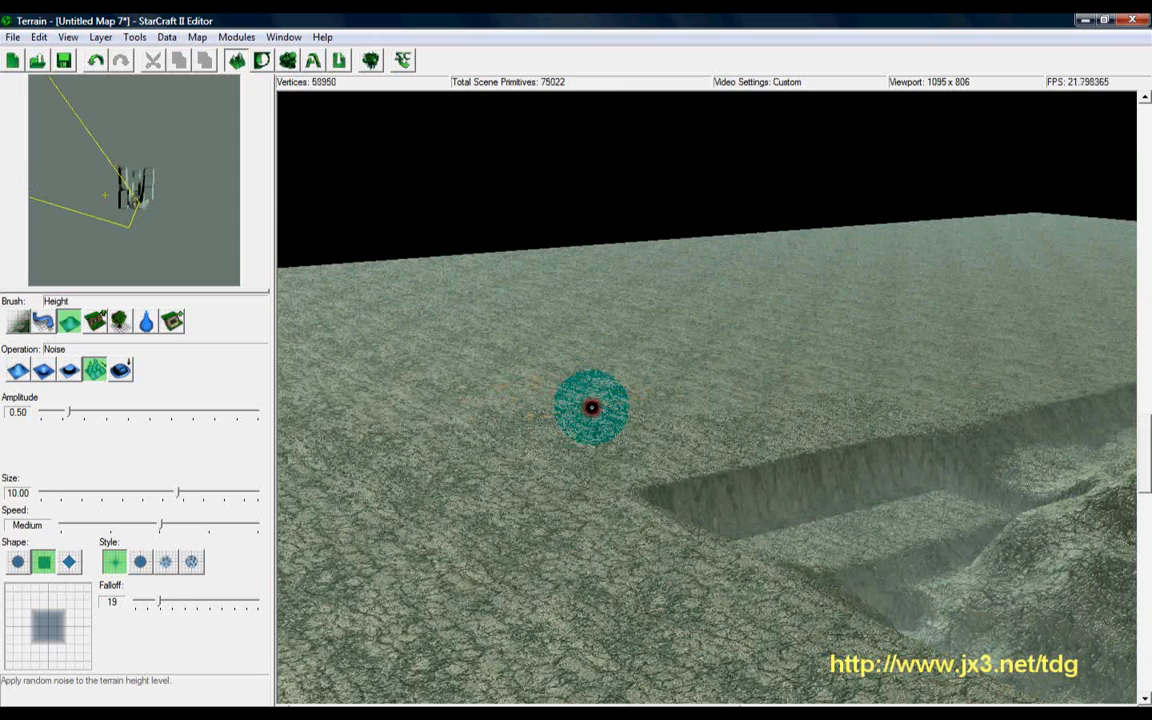
mouse_move(697, 423)
mouse_down()
mouse_move(614, 458)
mouse_move(582, 409)
mouse_up()
drag(650, 401, 739, 375)
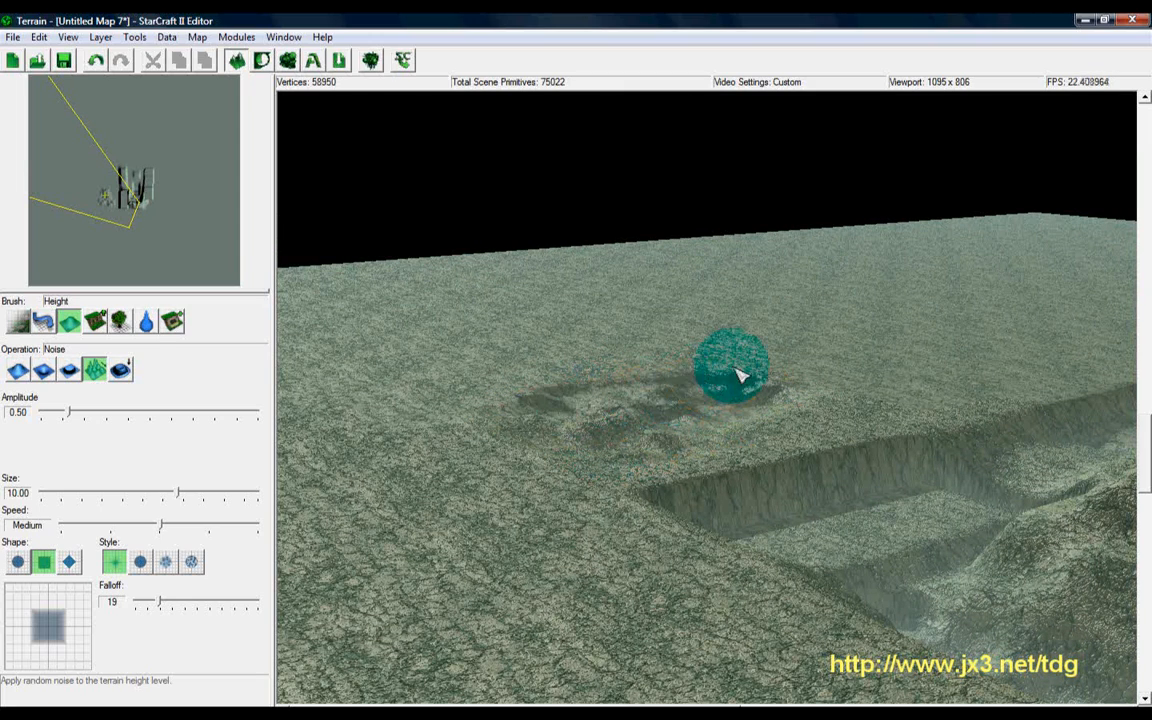
mouse_move(808, 428)
mouse_down()
mouse_move(550, 489)
mouse_move(522, 391)
mouse_move(738, 342)
mouse_move(645, 477)
mouse_move(707, 404)
mouse_up()
Step: Spread more height noise farther out from the pit to form a wider field of small bumps and dips
mouse_move(872, 333)
ctrl+right_down()
mouse_move(692, 471)
mouse_move(411, 508)
mouse_move(861, 445)
mouse_move(581, 530)
mouse_move(477, 593)
ctrl+right_up()
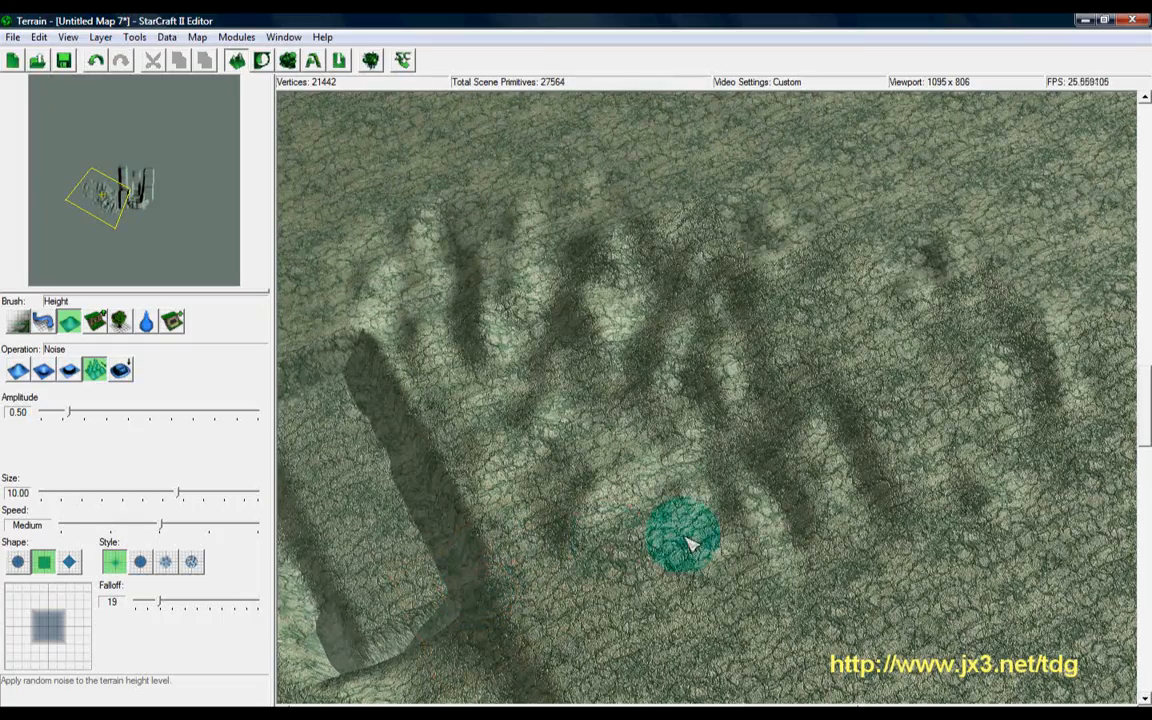
scroll(690, 543, down, 5)
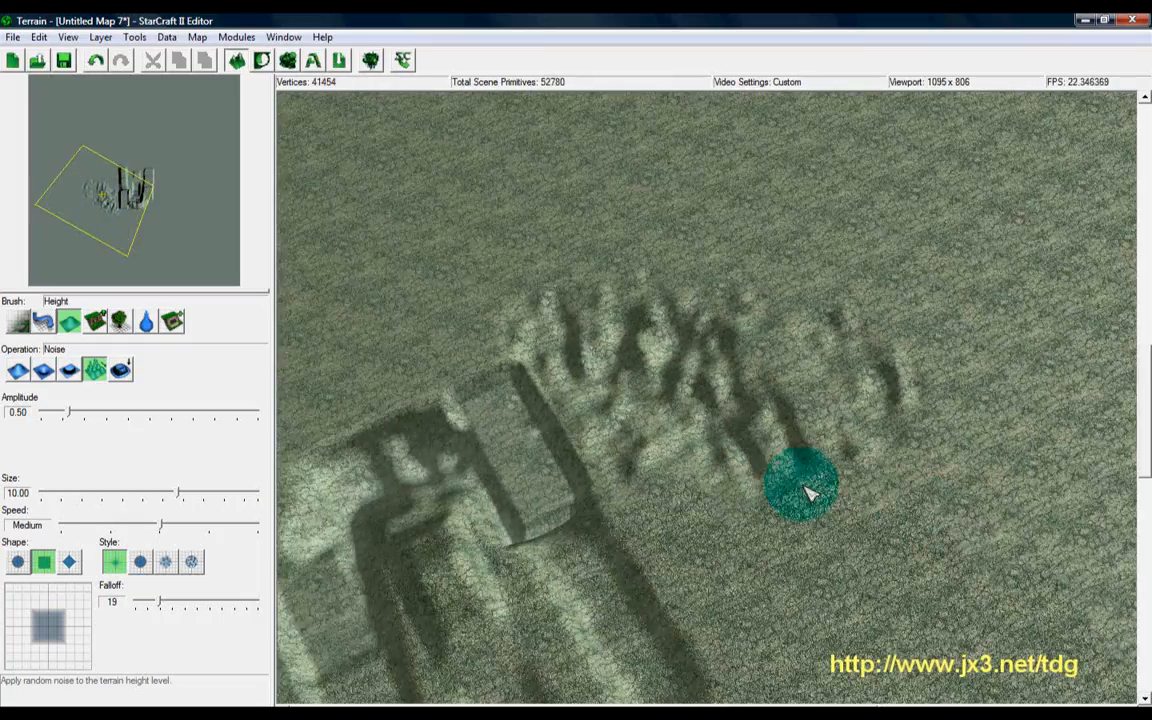
scroll(946, 545, down, 2)
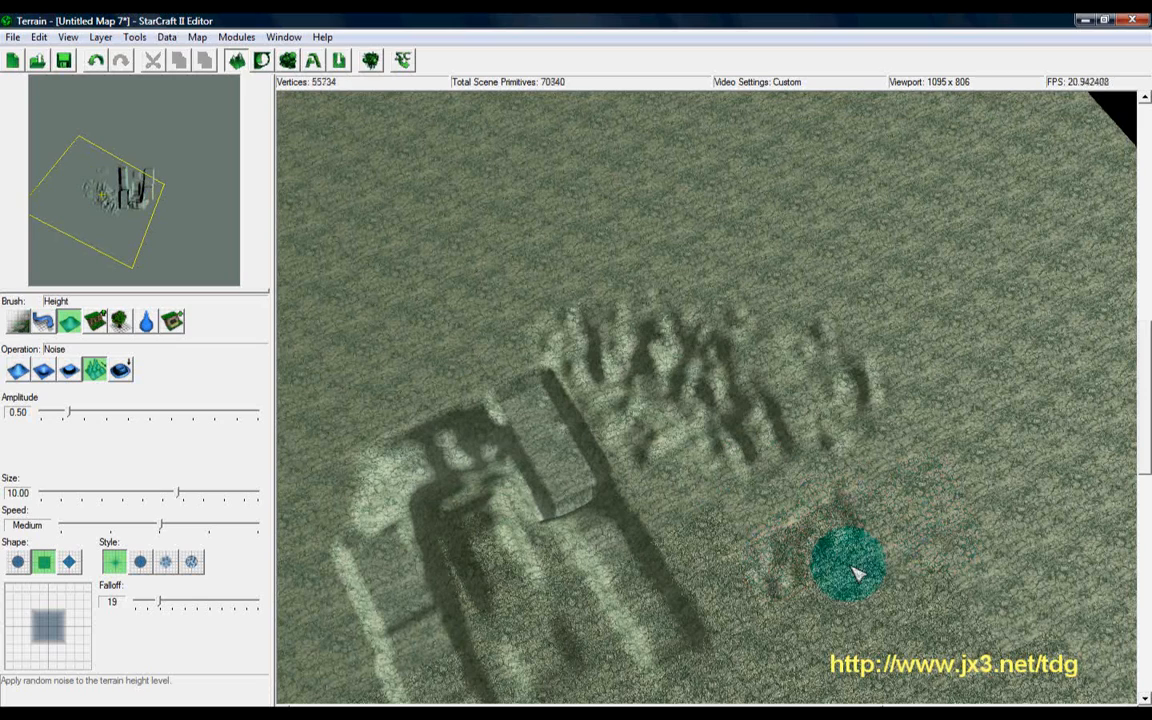
mouse_move(855, 572)
mouse_down()
mouse_move(964, 540)
mouse_move(945, 440)
mouse_up()
drag(918, 353, 993, 492)
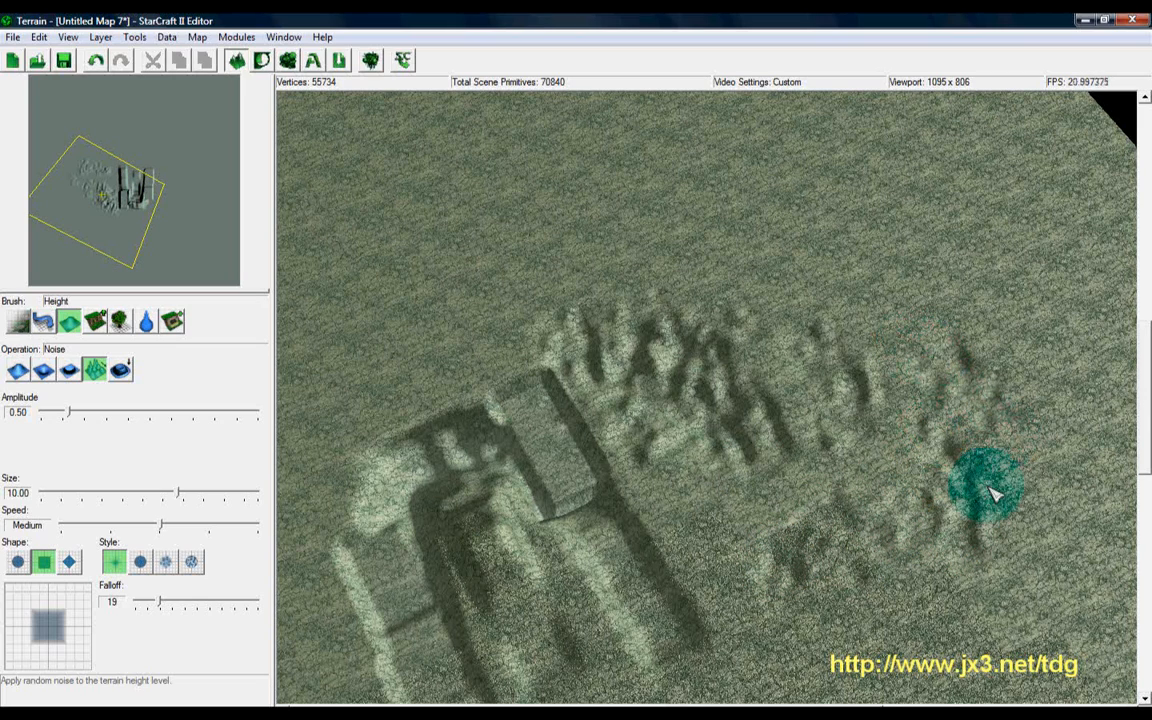
mouse_move(1003, 553)
mouse_down()
mouse_move(1054, 391)
mouse_move(874, 329)
mouse_move(912, 401)
mouse_up()
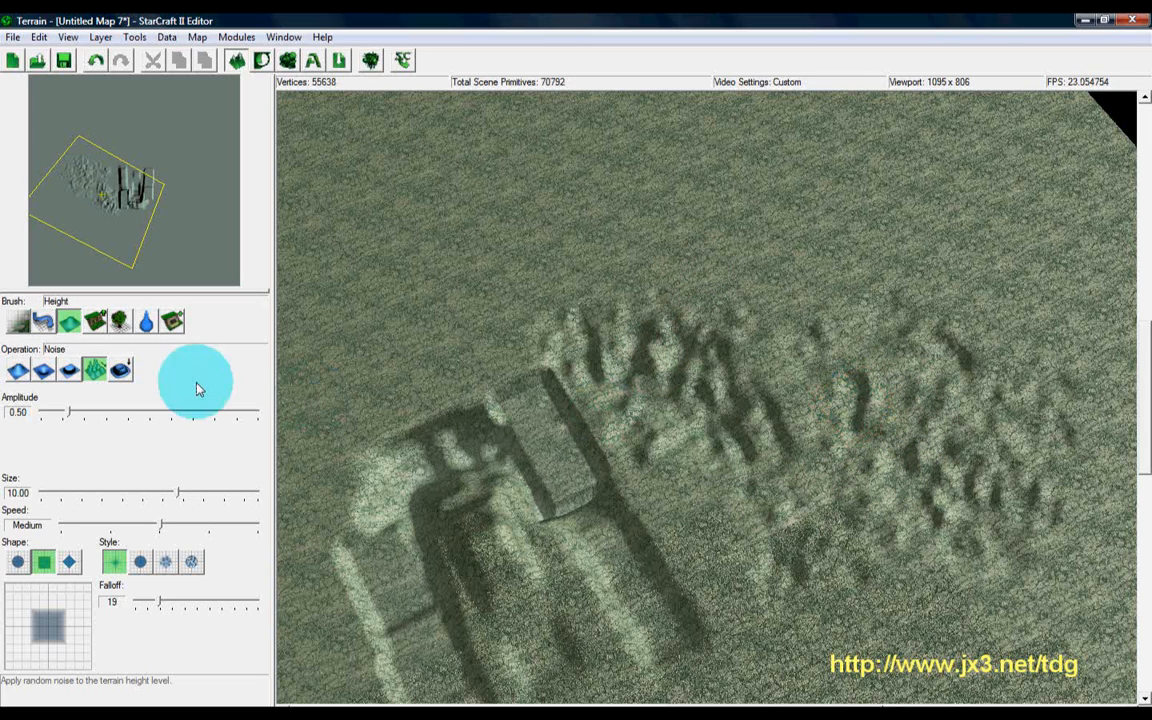
Step: Soften the rectangular pit's edges and the nearby noise bumps with the Smooth height operation, raising its amplitude to 0.44
click(121, 372)
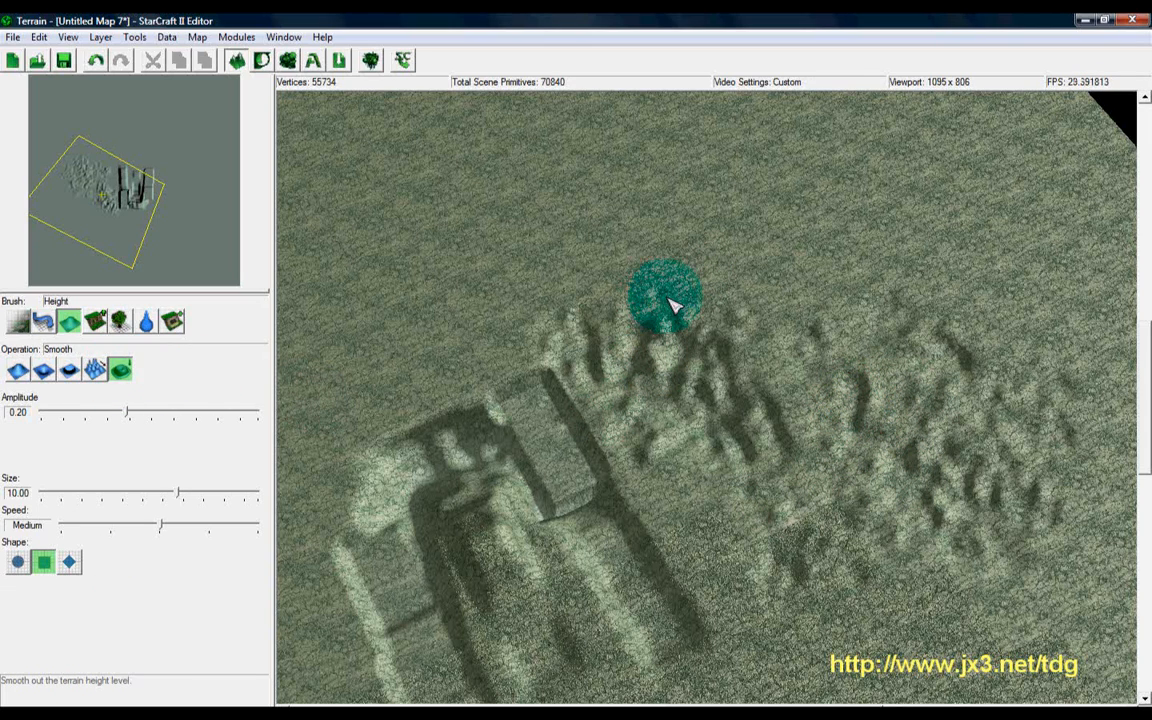
ctrl+right_drag(588, 517, 939, 288)
mouse_move(640, 572)
ctrl+right_down()
mouse_move(913, 520)
mouse_move(615, 460)
mouse_move(386, 463)
mouse_move(532, 517)
mouse_move(641, 540)
mouse_move(662, 528)
ctrl+right_up()
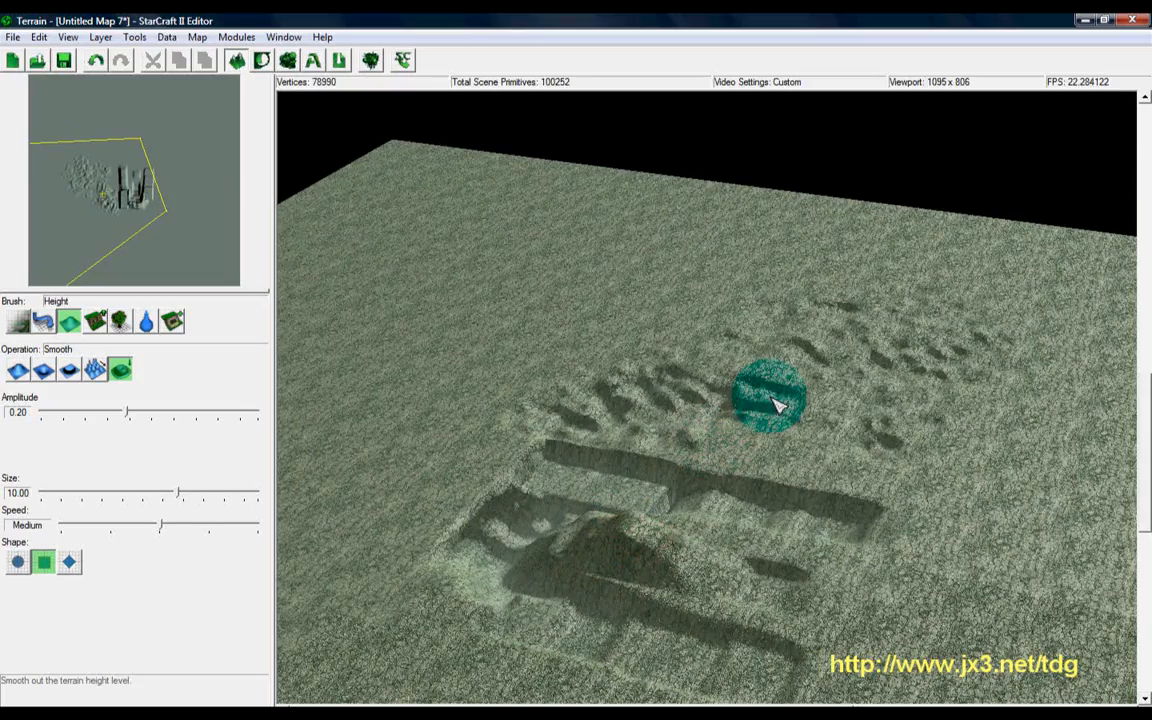
ctrl+right_drag(770, 415, 342, 417)
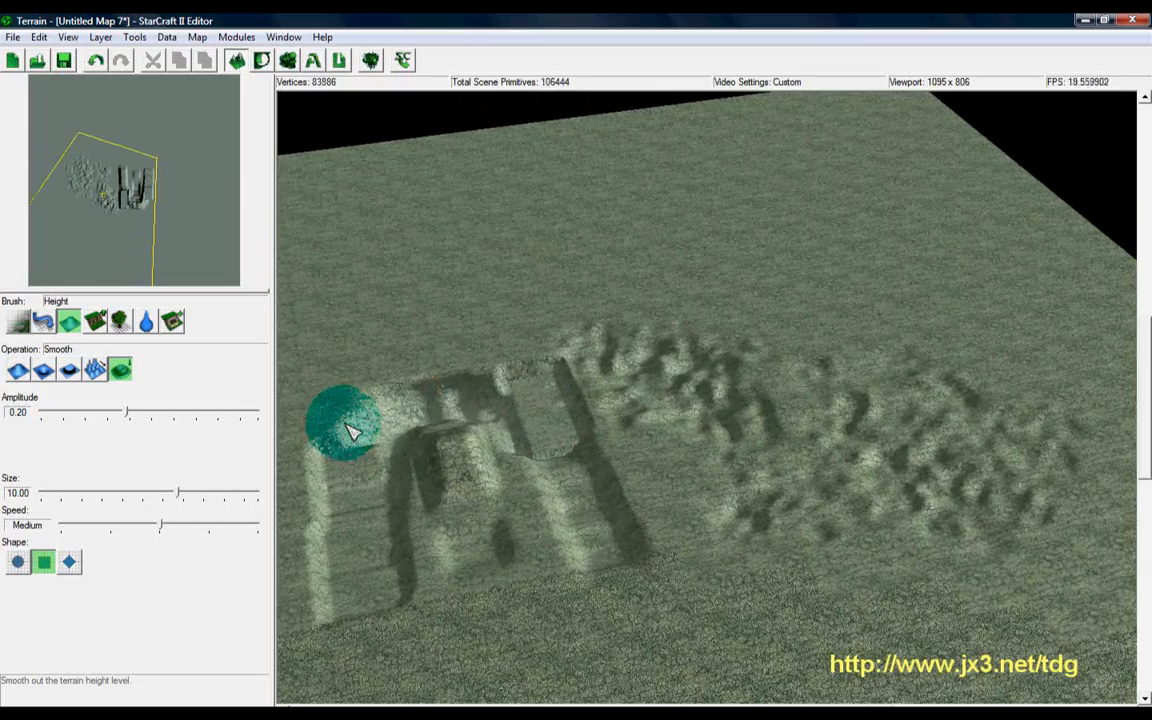
ctrl+right_drag(746, 527, 712, 408)
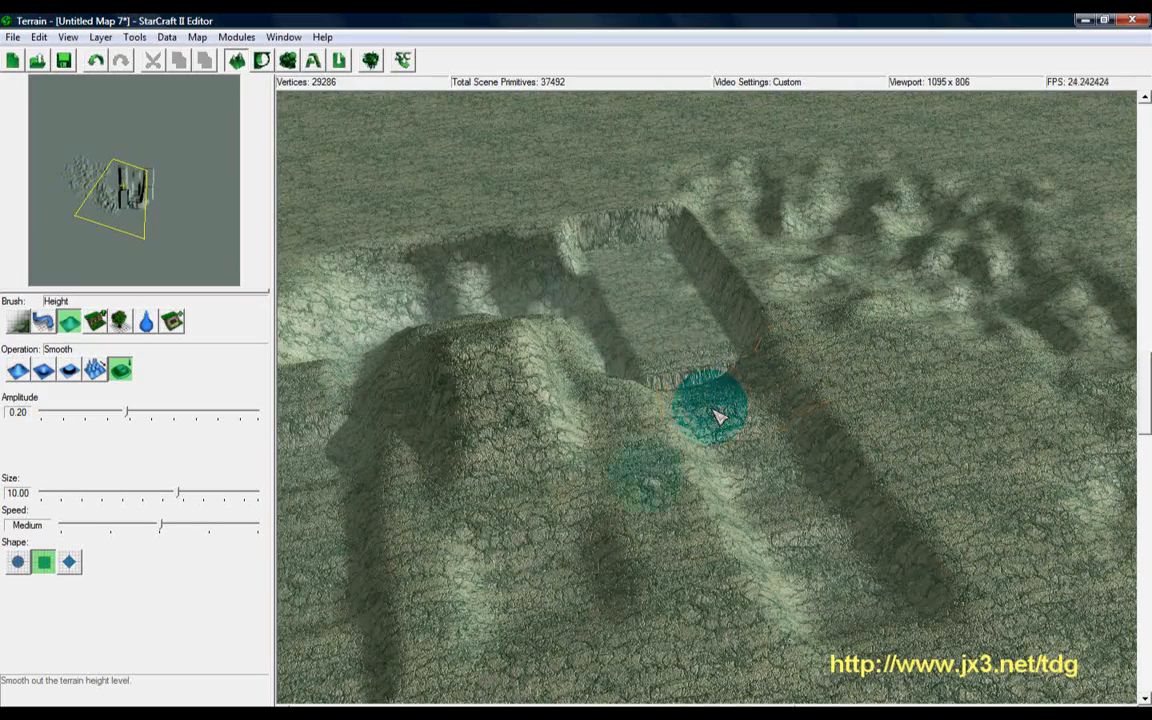
mouse_move(714, 549)
mouse_down()
mouse_move(672, 428)
mouse_move(722, 615)
mouse_move(694, 437)
mouse_move(771, 406)
mouse_move(843, 442)
mouse_move(920, 582)
mouse_move(895, 489)
mouse_move(823, 368)
mouse_move(828, 581)
mouse_move(742, 473)
mouse_move(733, 399)
mouse_move(697, 357)
mouse_move(669, 381)
mouse_move(622, 280)
mouse_move(674, 332)
mouse_move(735, 249)
mouse_move(733, 274)
mouse_up()
mouse_move(697, 222)
mouse_down()
mouse_move(548, 237)
mouse_move(717, 226)
mouse_move(830, 424)
mouse_move(648, 443)
mouse_move(548, 327)
mouse_move(591, 301)
mouse_move(435, 275)
mouse_move(764, 258)
mouse_move(962, 316)
mouse_move(810, 172)
mouse_move(1016, 273)
mouse_move(757, 168)
mouse_move(866, 170)
mouse_move(962, 420)
mouse_move(925, 470)
mouse_up()
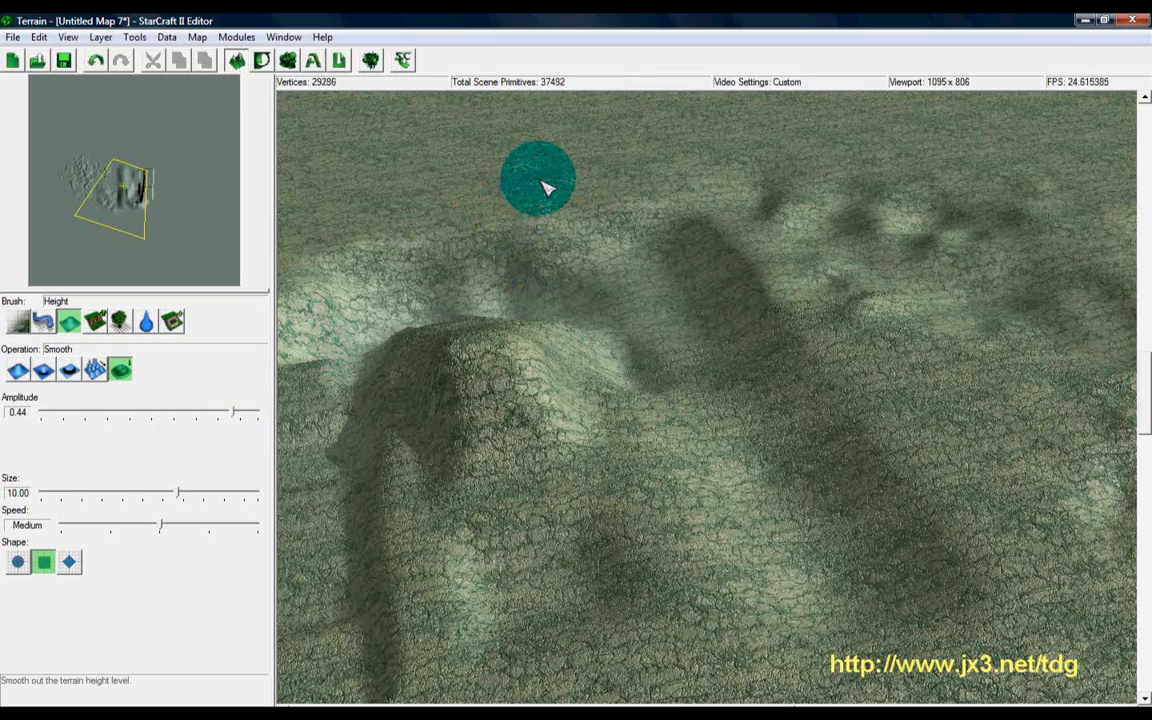
Step: Examine the smoothed pit, the hill and the surrounding bumps from several angles
right_drag(881, 398, 868, 412)
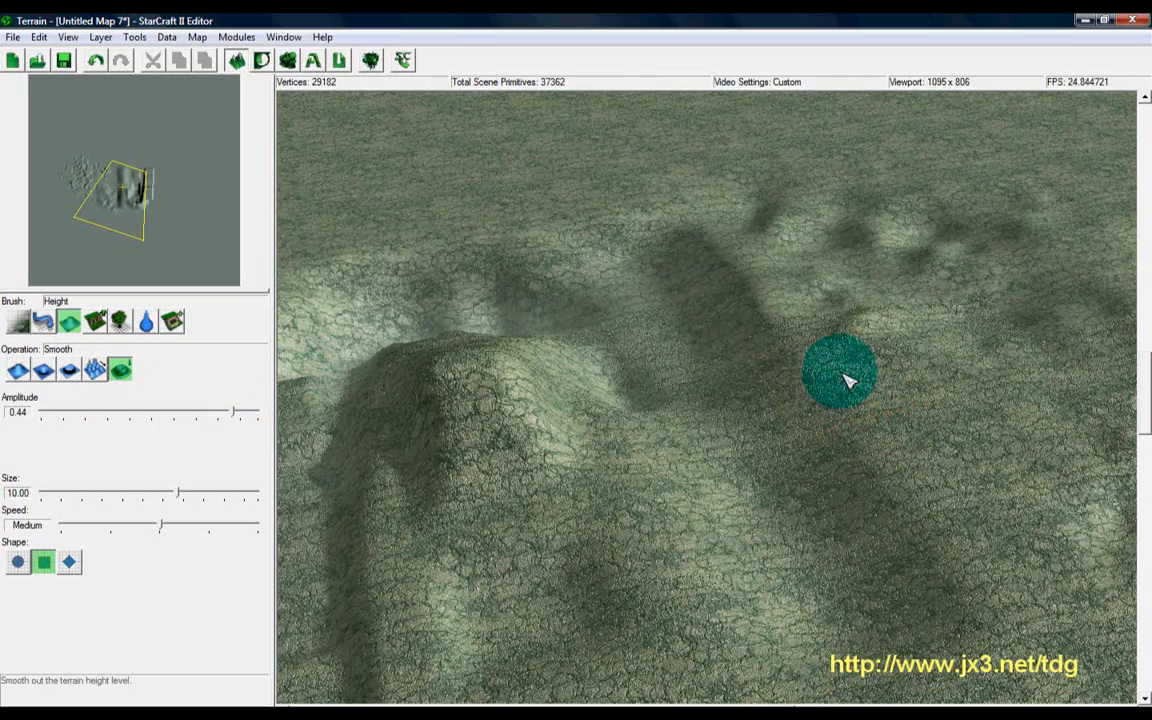
ctrl+right_drag(805, 378, 240, 447)
ctrl+right_drag(754, 417, 290, 370)
ctrl+right_drag(783, 495, 473, 398)
ctrl+right_drag(800, 480, 610, 570)
ctrl+right_drag(697, 522, 347, 481)
mouse_move(740, 470)
ctrl+right_down()
mouse_move(462, 420)
mouse_move(368, 455)
mouse_move(612, 329)
ctrl+right_up()
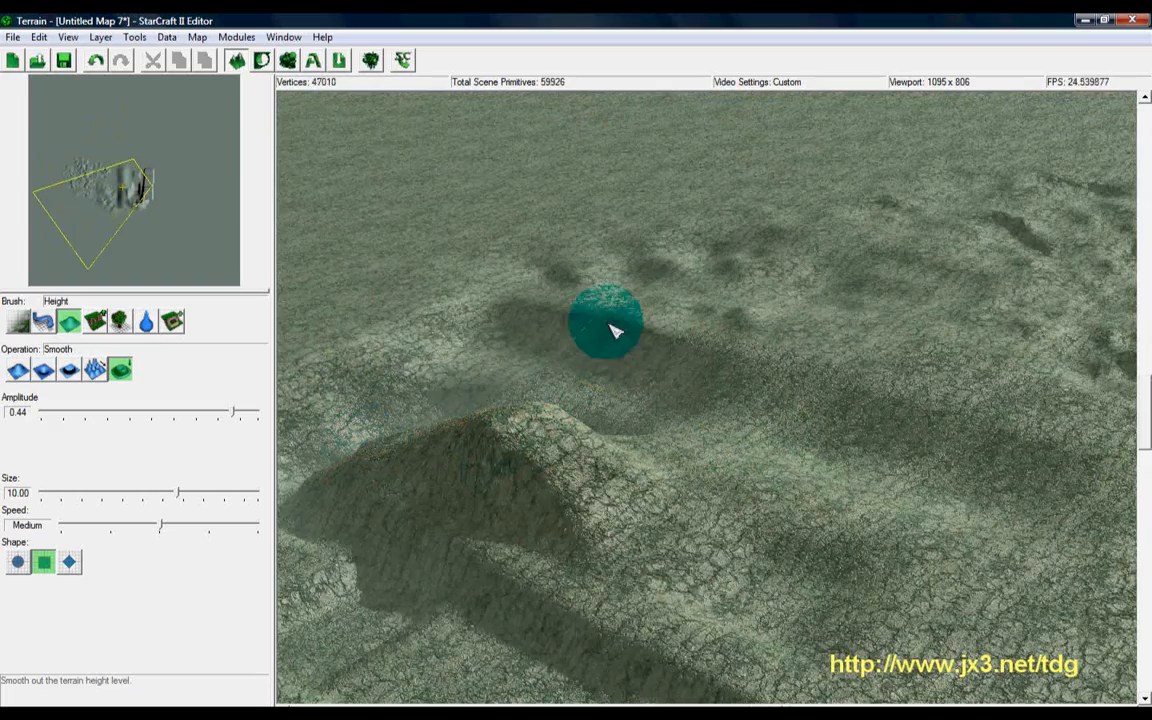
mouse_move(447, 277)
ctrl+right_down()
mouse_move(481, 342)
mouse_move(535, 368)
mouse_move(818, 437)
mouse_move(779, 432)
mouse_move(716, 382)
ctrl+right_up()
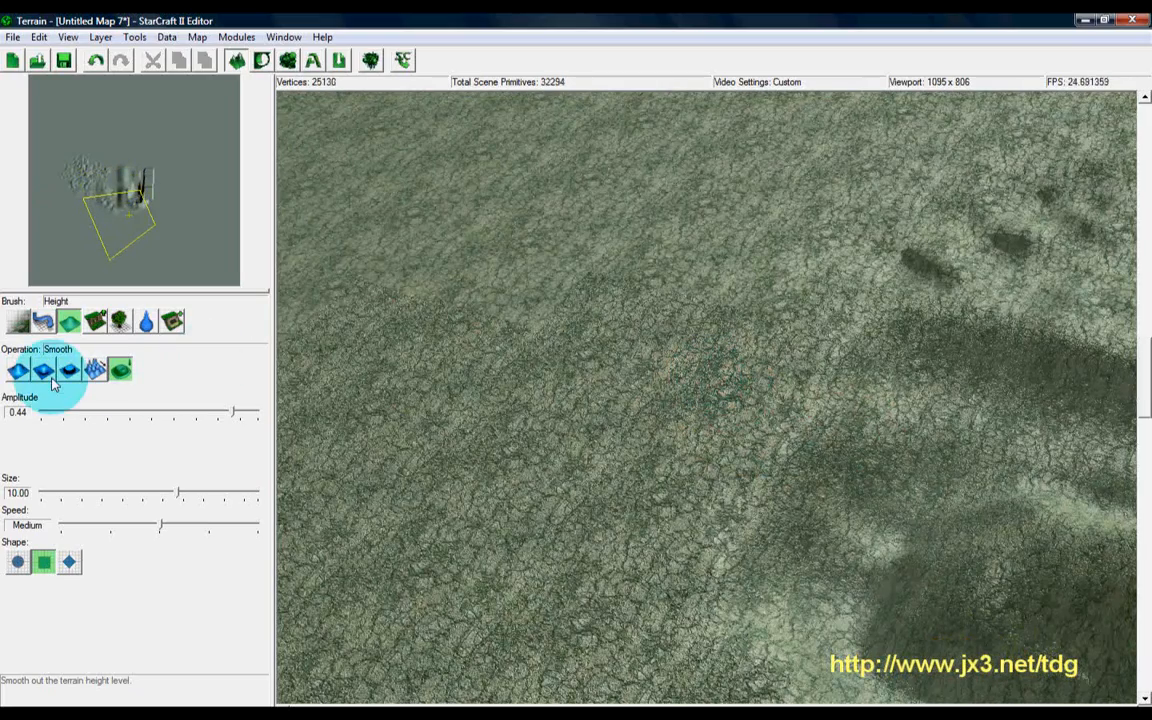
Step: Build a chain of tall hills on the flat ground beside the existing hill using Raise with amplitude 4.00 and brush size 16
click(18, 371)
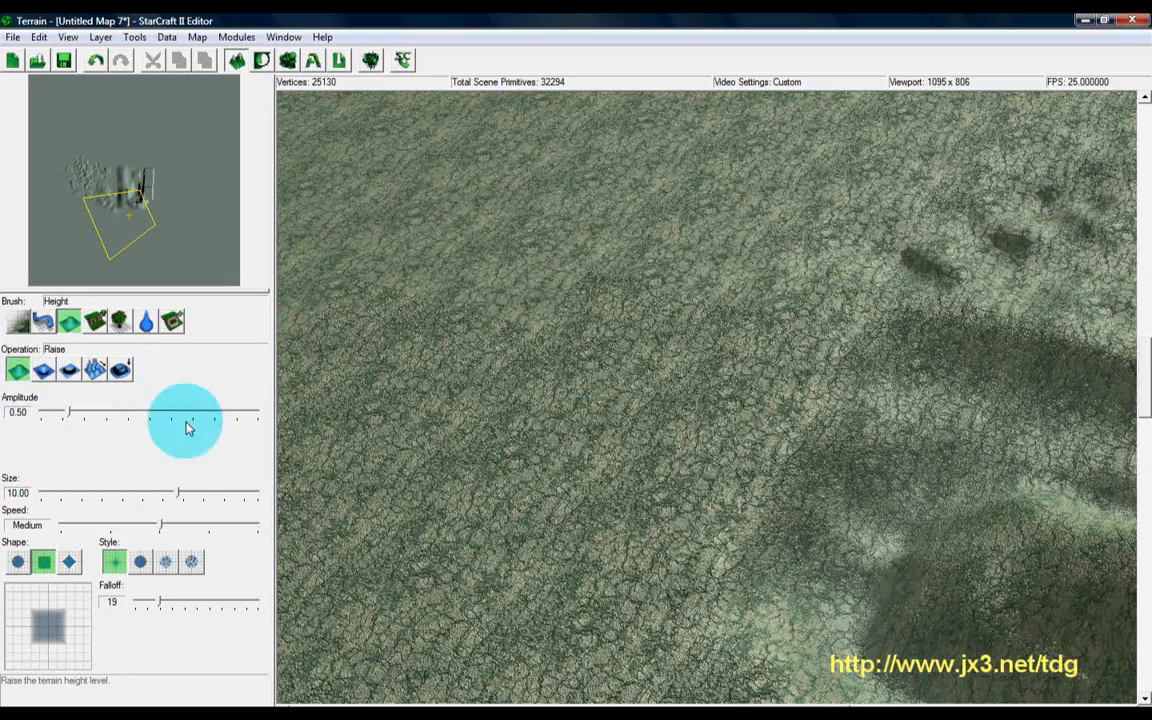
ctrl+right_drag(734, 349, 869, 178)
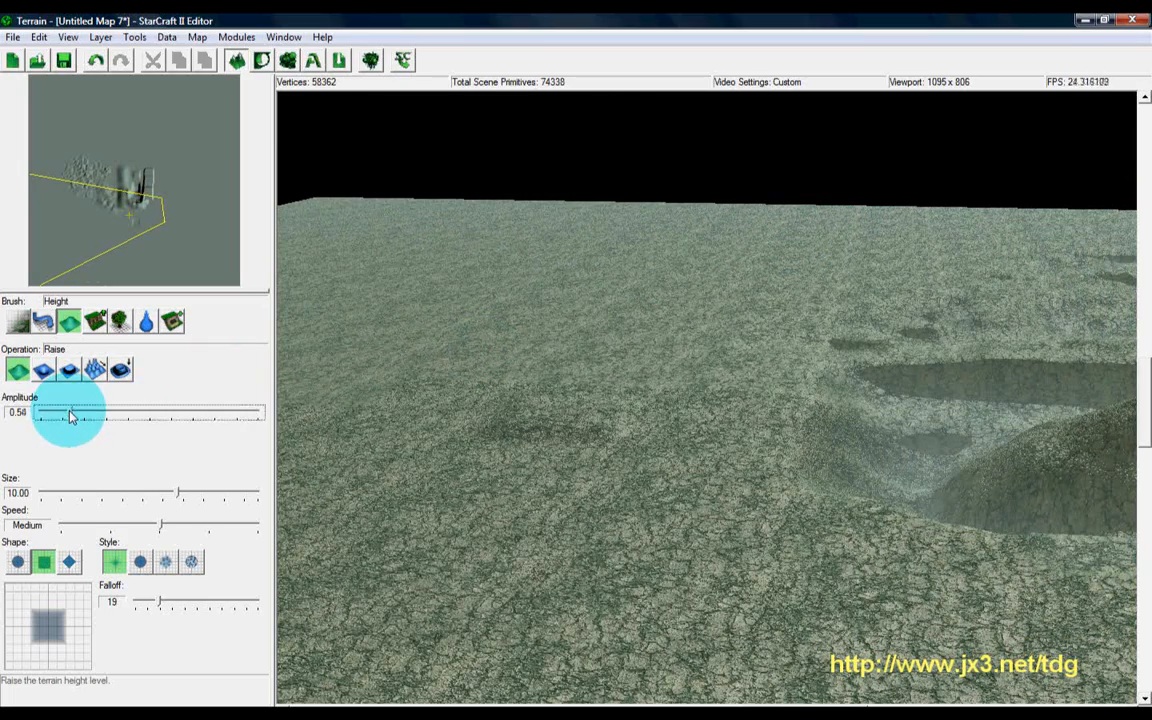
drag(70, 417, 241, 432)
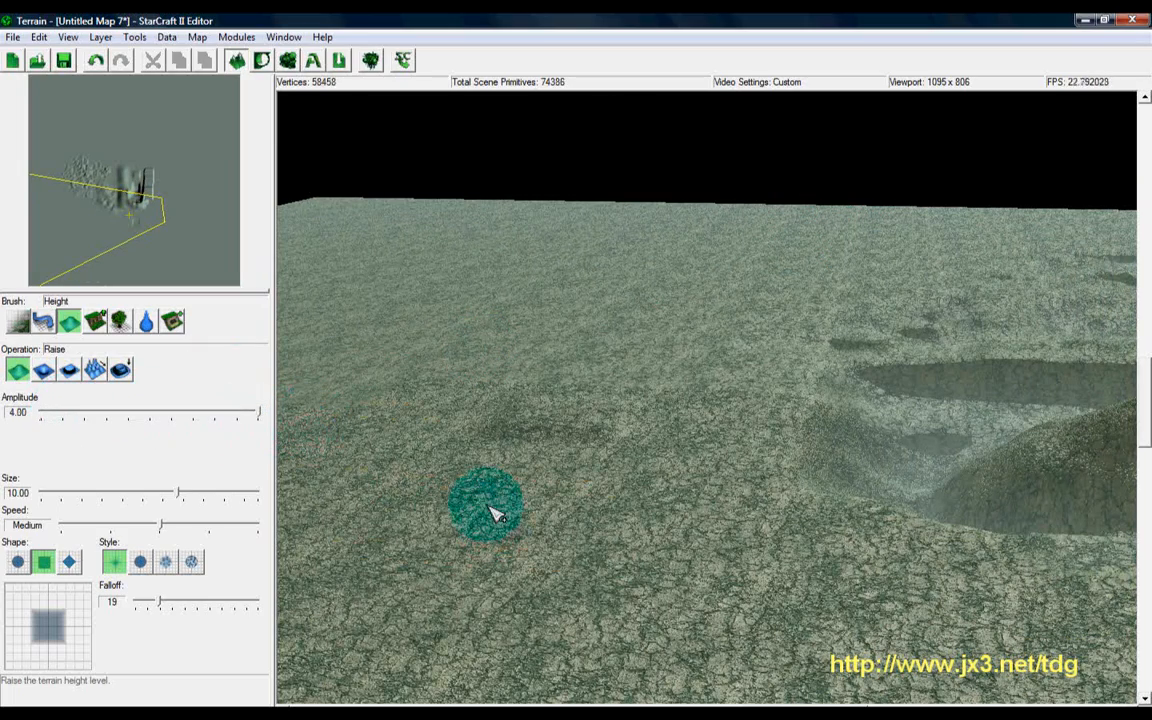
mouse_move(745, 468)
ctrl+right_down()
mouse_move(381, 470)
mouse_move(828, 417)
mouse_move(978, 371)
mouse_move(939, 481)
mouse_move(951, 468)
mouse_move(1131, 476)
mouse_move(1140, 435)
mouse_move(1054, 429)
mouse_move(987, 404)
mouse_move(895, 406)
mouse_move(530, 471)
mouse_move(648, 437)
mouse_move(743, 445)
mouse_move(496, 497)
mouse_move(617, 437)
mouse_move(368, 468)
mouse_move(164, 453)
mouse_move(694, 463)
mouse_move(727, 479)
ctrl+right_up()
drag(183, 497, 224, 497)
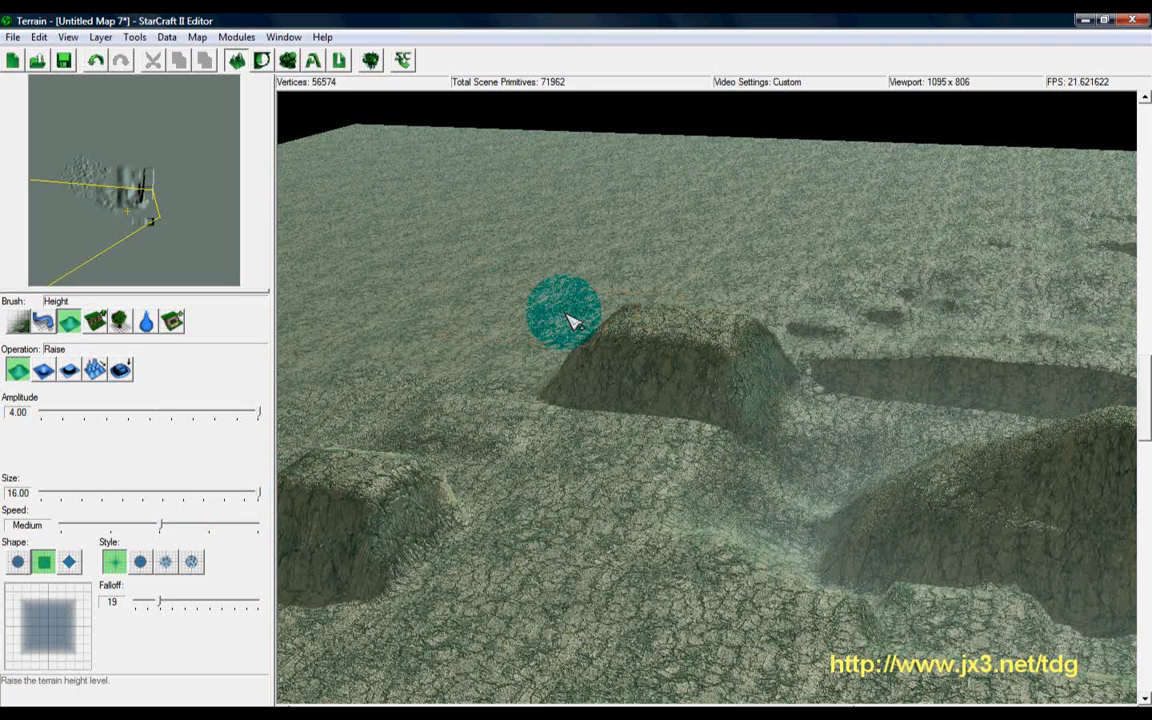
mouse_move(545, 459)
mouse_down()
mouse_move(617, 514)
mouse_move(162, 527)
mouse_move(663, 383)
mouse_up()
ctrl+right_drag(826, 370, 606, 372)
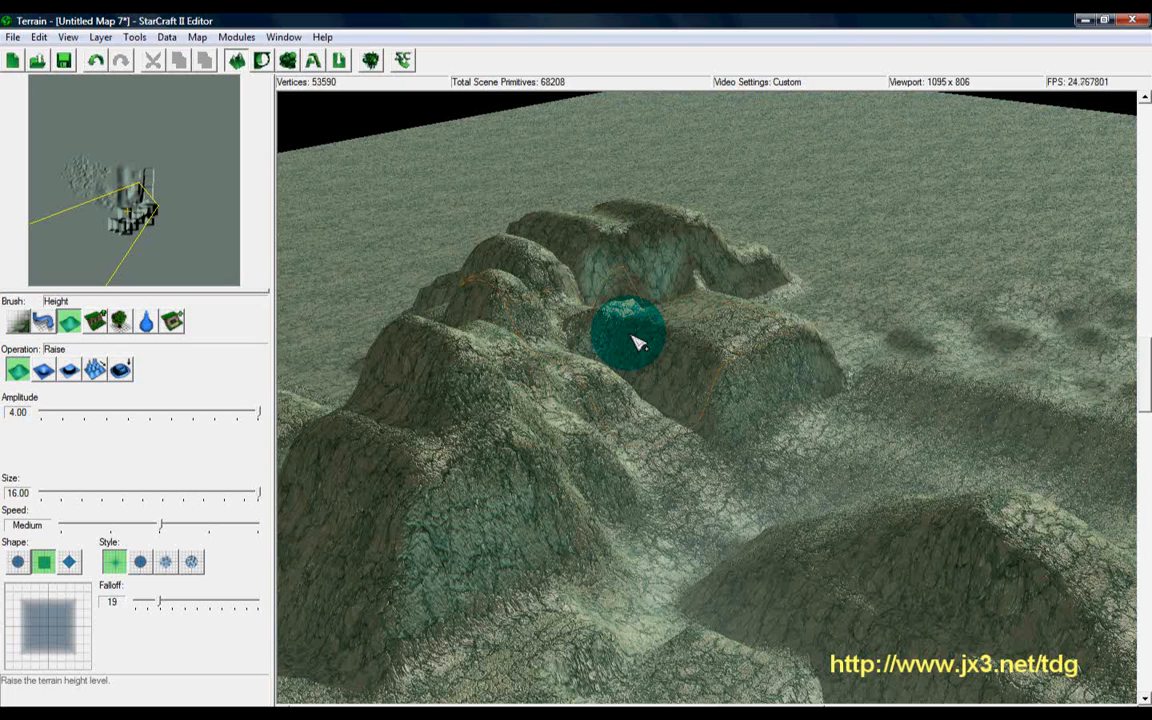
Step: Switch to the Cliff brush with the Lower Cliff operation and bring the raised hills into view
click(94, 320)
mouse_move(950, 302)
ctrl+right_down()
mouse_move(805, 342)
mouse_move(514, 327)
mouse_move(286, 343)
mouse_move(570, 381)
ctrl+right_up()
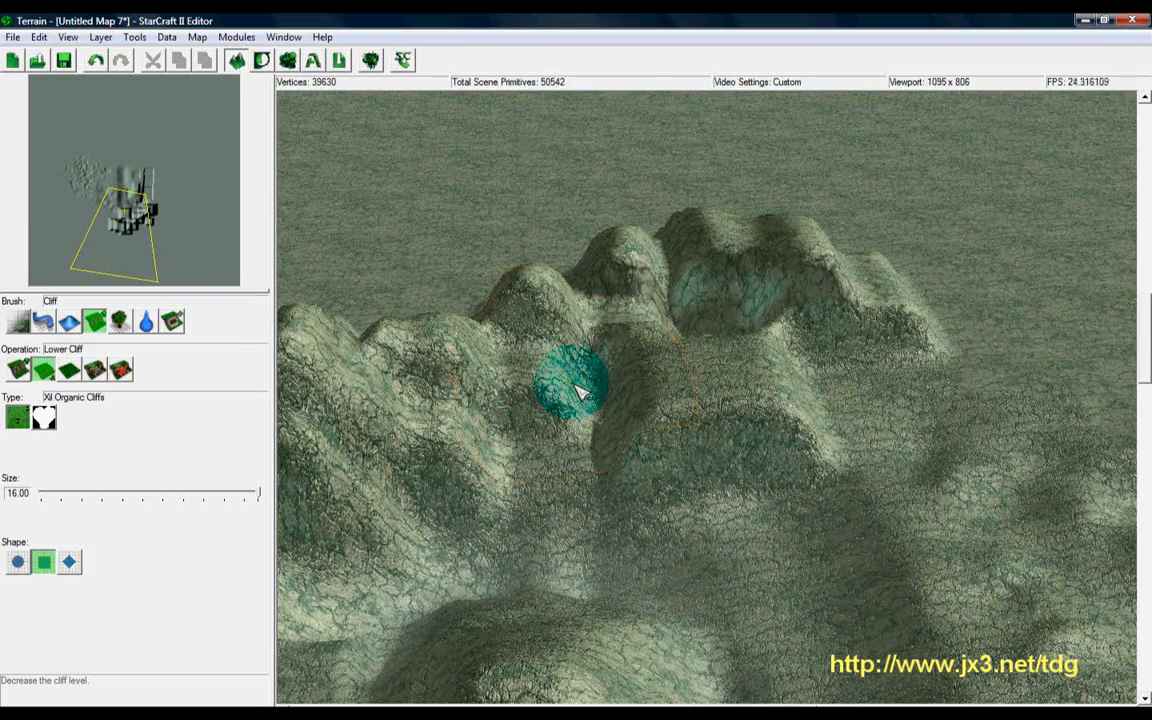